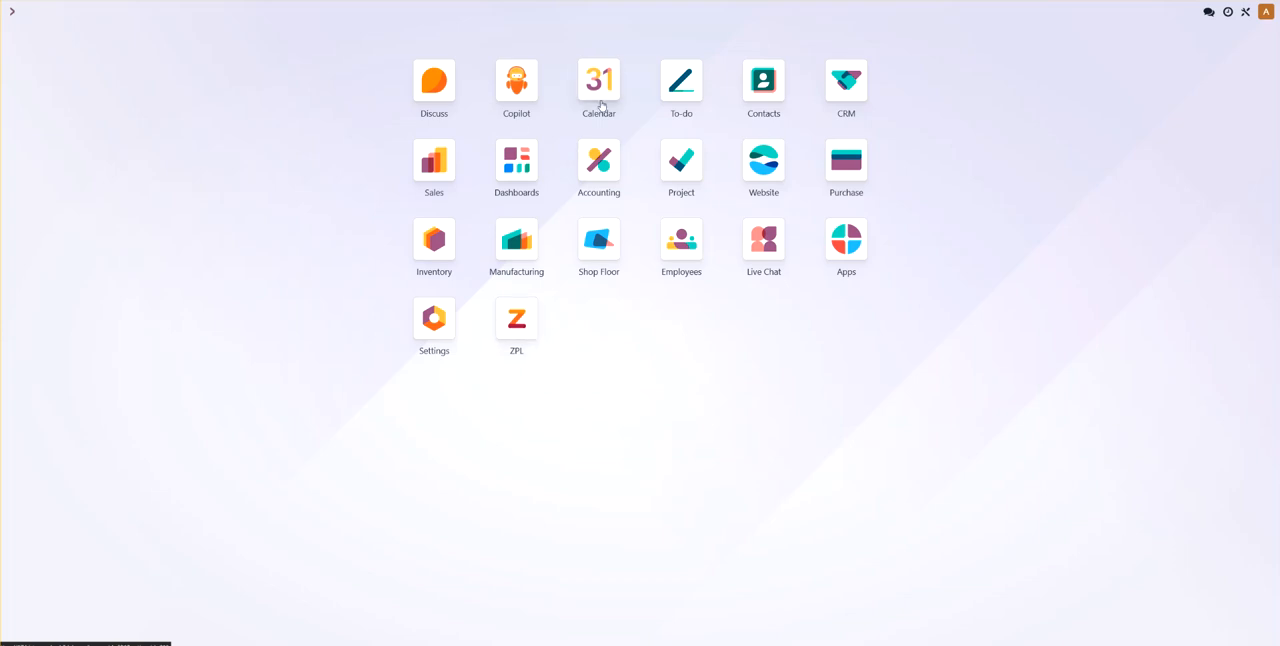
# - Open the general settings, review the ZPL Integration credentials, server URL and printing source, and save the settings
pyautogui.click(434, 320)
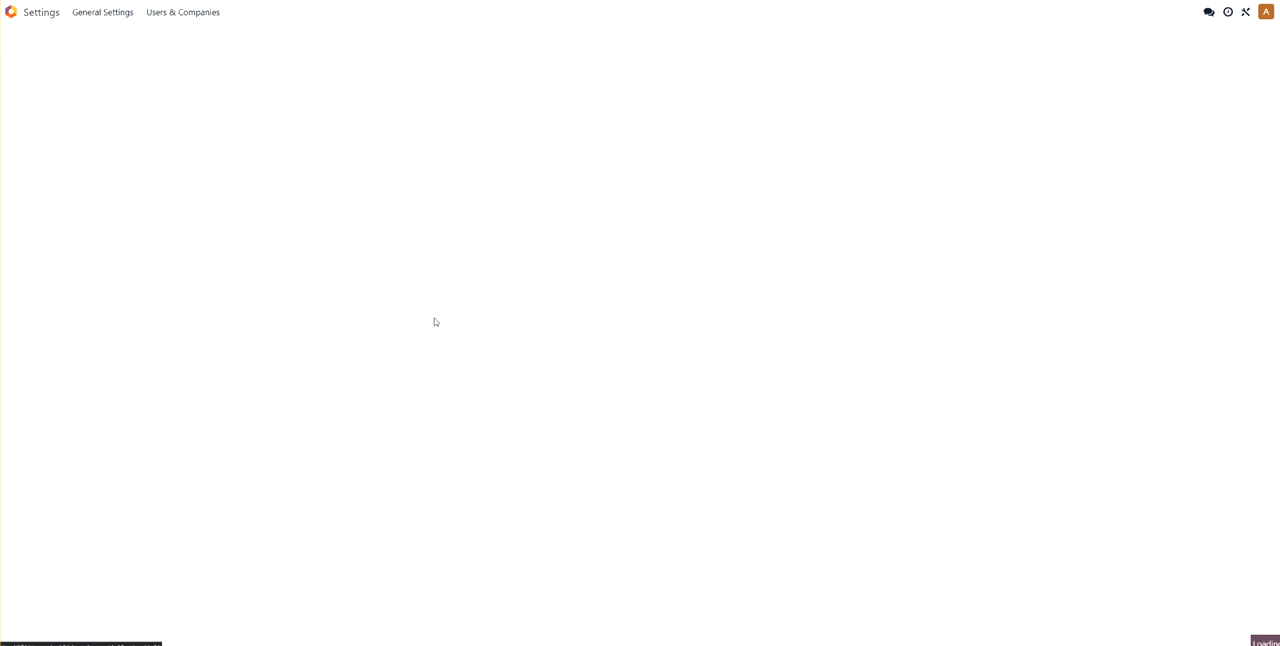
pyautogui.scroll(-15, 357, 312)
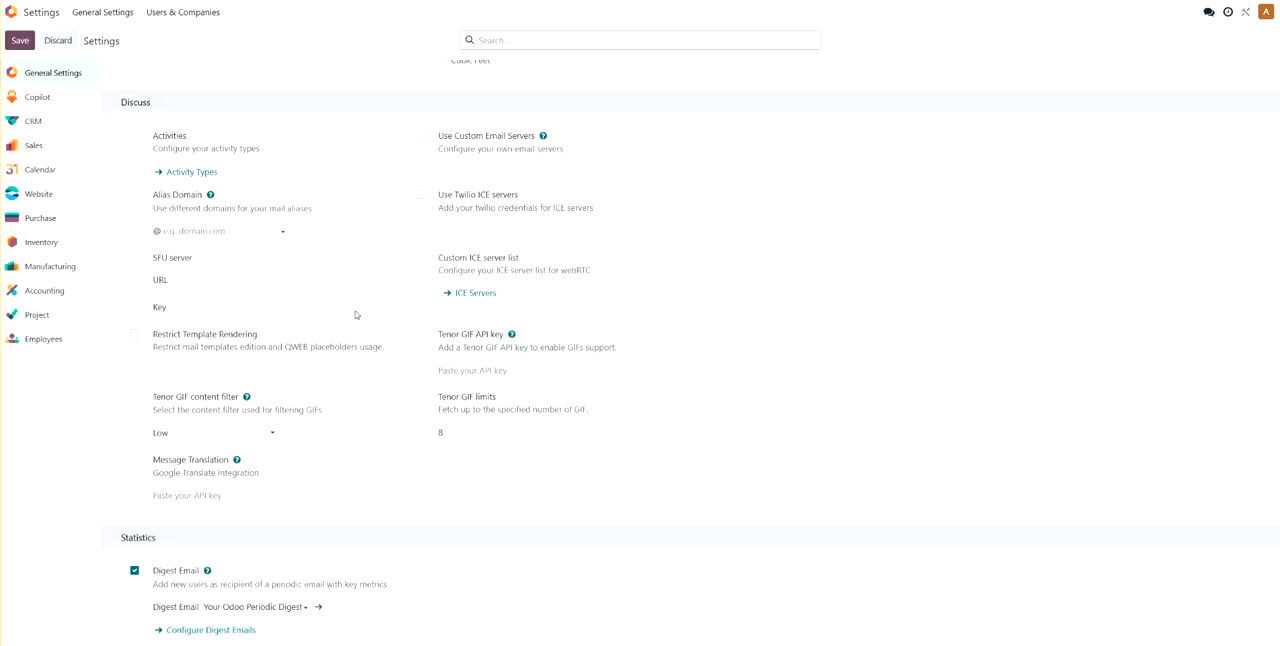
pyautogui.scroll(-10, 356, 313)
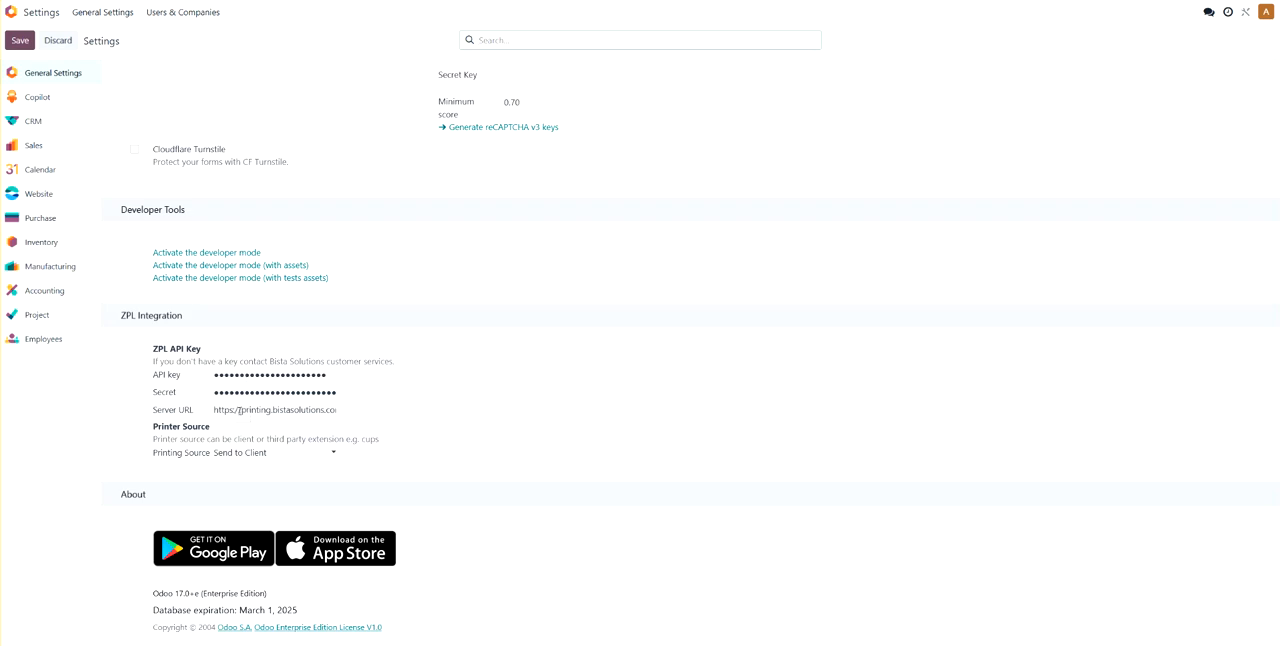
pyautogui.click(16, 42)
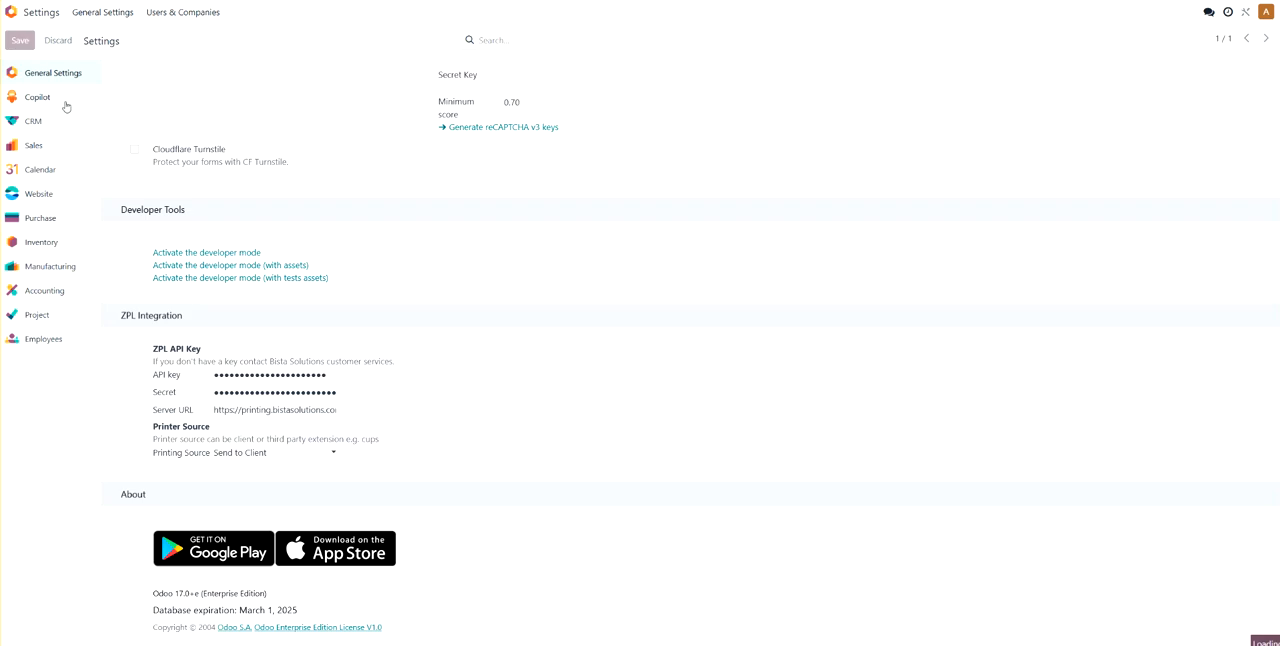
pyautogui.click(323, 94)
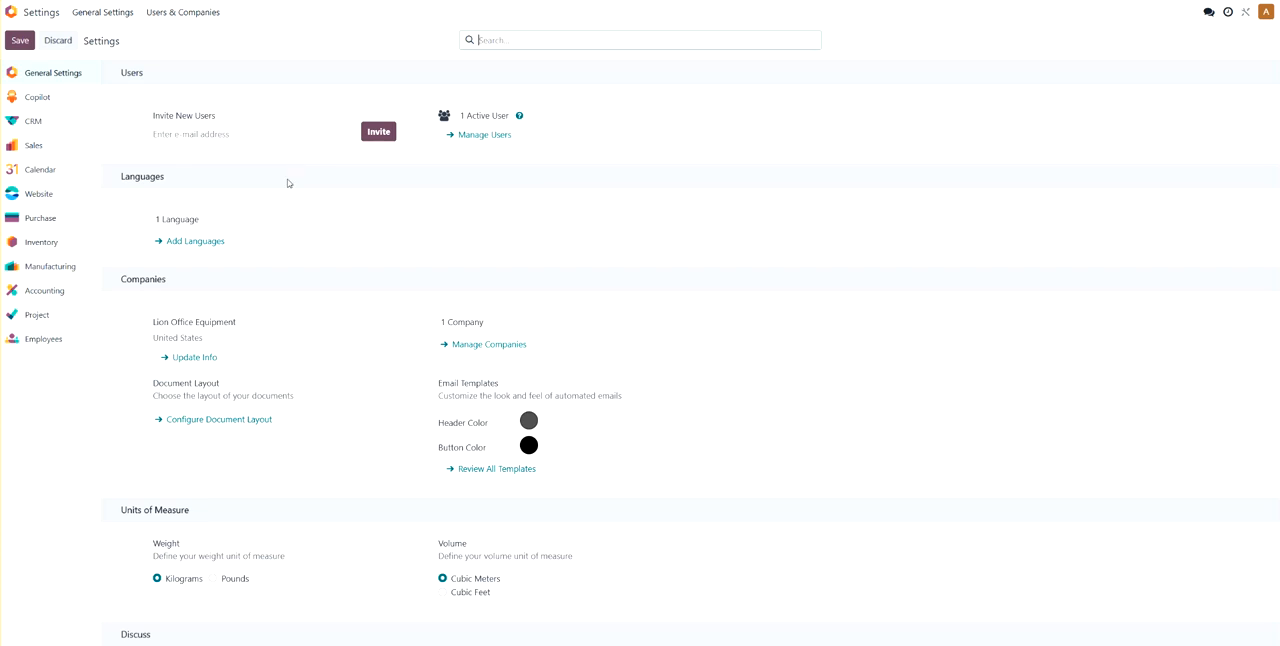
# - Activate the developer mode from the Developer Tools section of the general settings
pyautogui.scroll(-20, 280, 189)
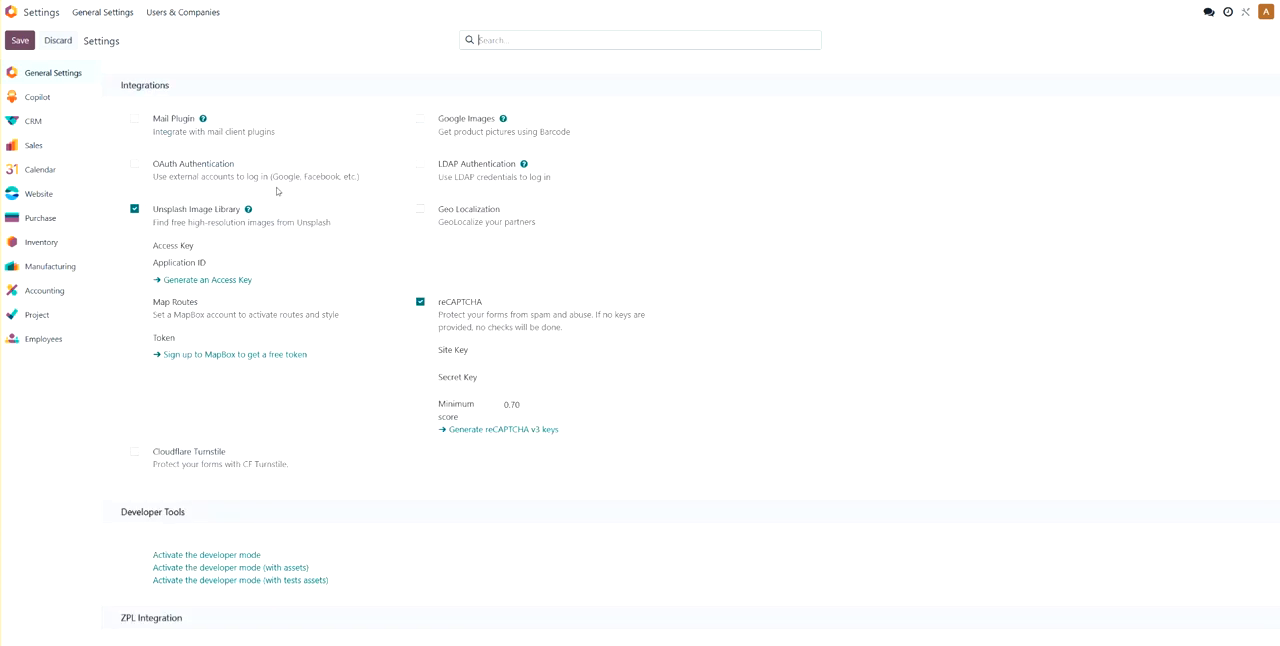
pyautogui.scroll(-3, 278, 191)
pyautogui.click(186, 255)
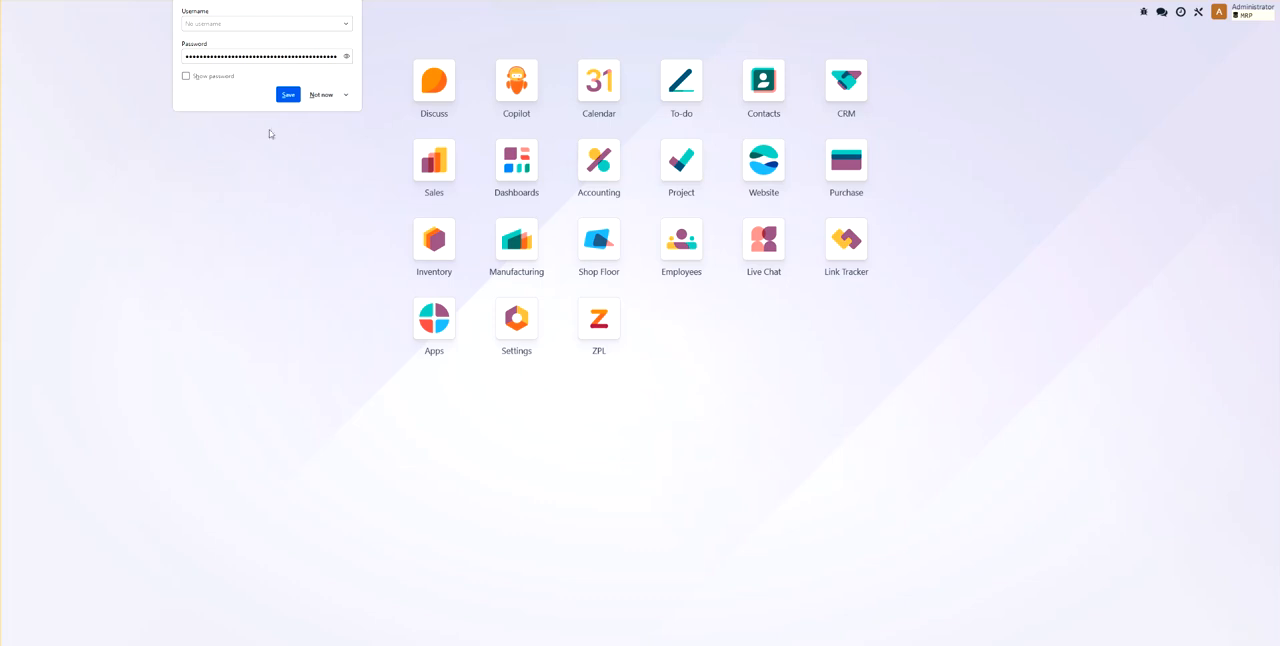
# - Open the administrator's user record from the settings and check its ZPL Admin access right
pyautogui.click(527, 331)
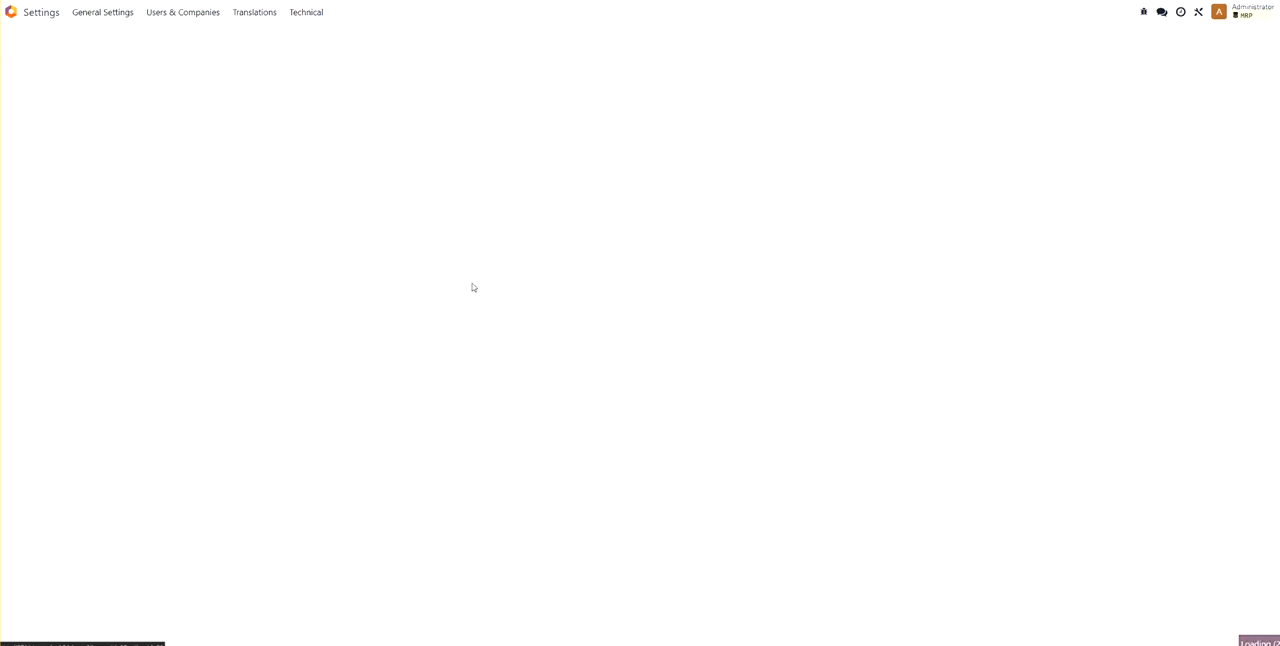
pyautogui.click(164, 15)
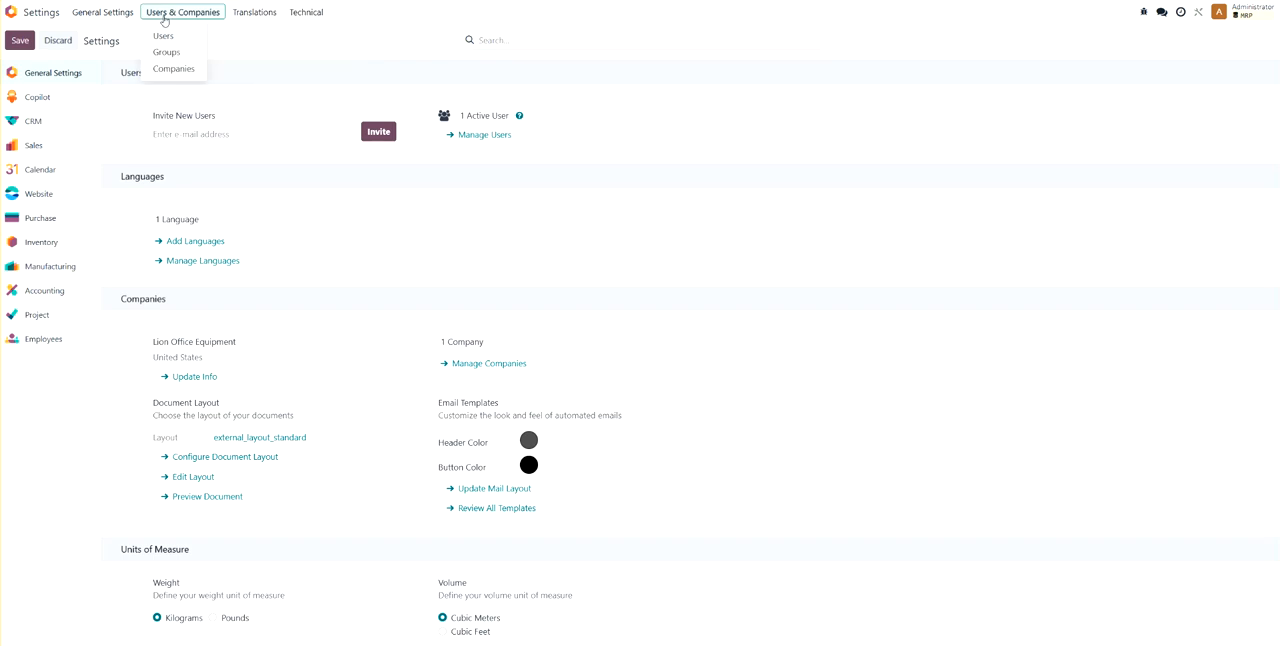
pyautogui.click(164, 38)
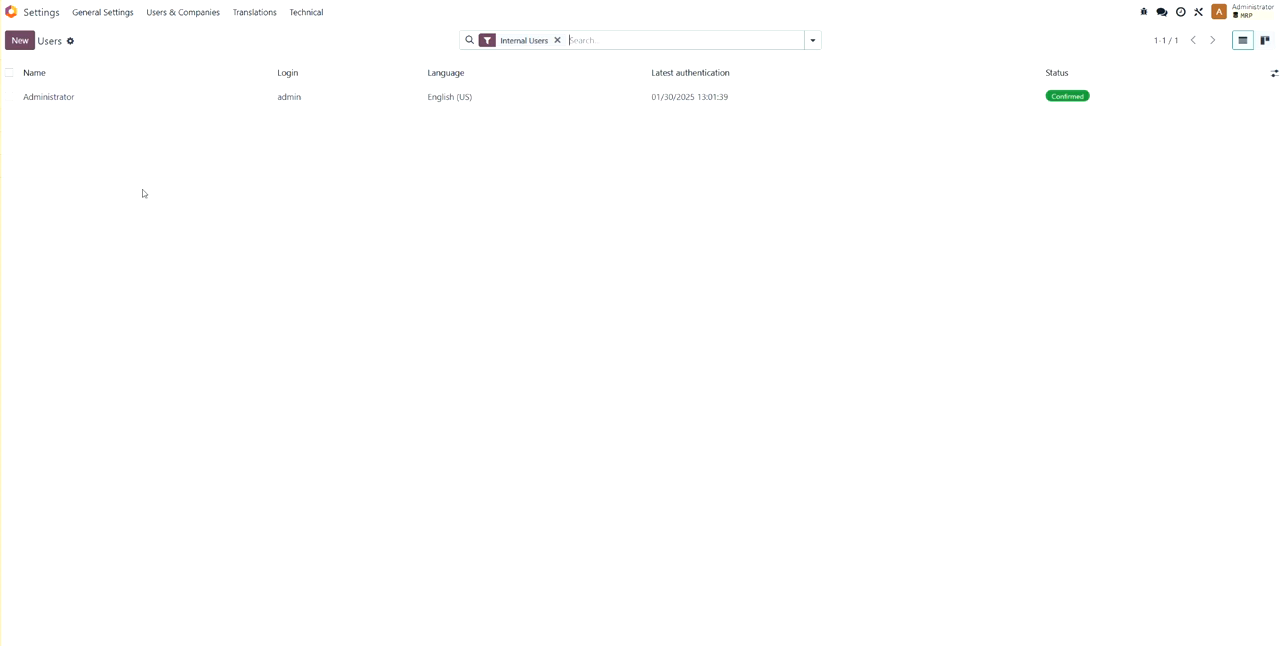
pyautogui.click(110, 100)
pyautogui.scroll(-15, 283, 315)
pyautogui.scroll(-4, 285, 304)
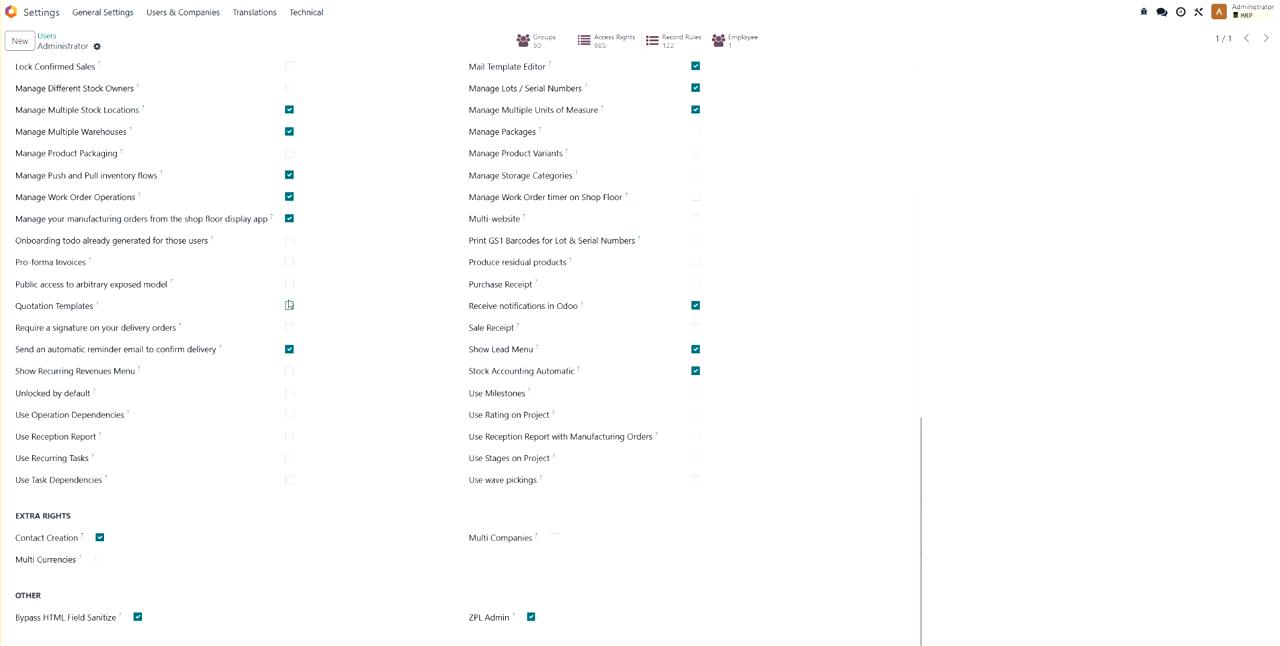
pyautogui.moveTo(470, 622); pyautogui.dragTo(514, 629)
pyautogui.click(448, 615)
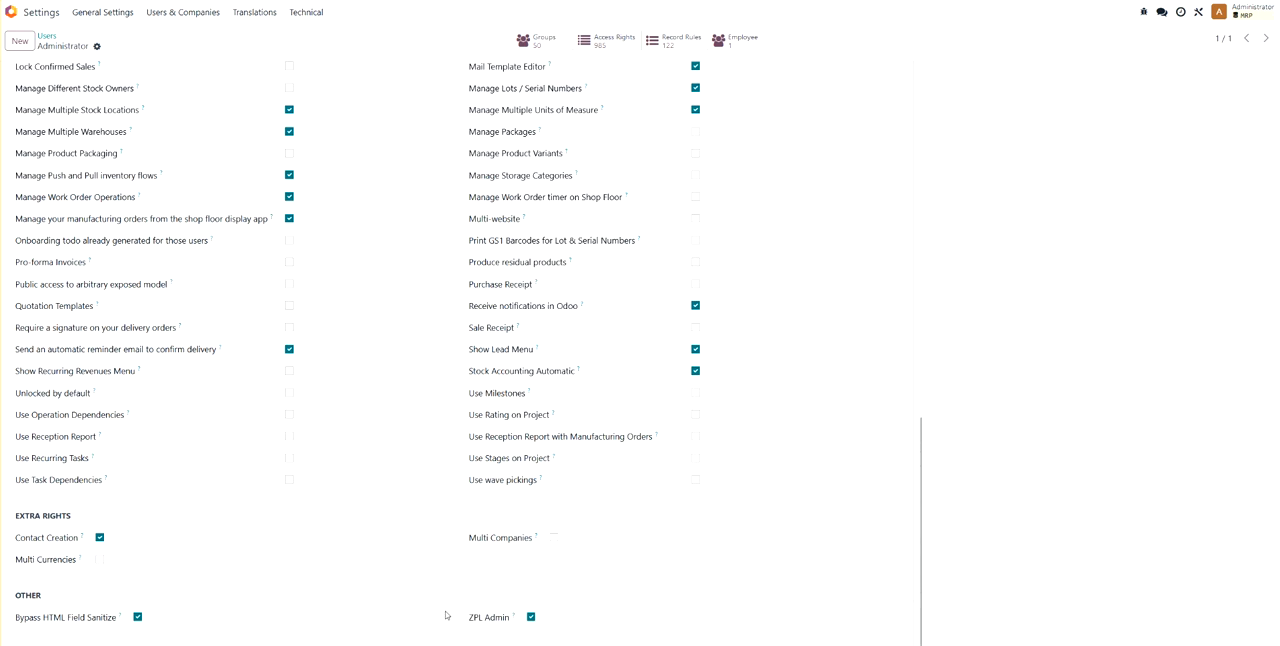
# - Create a new label in the ZPL app named "Product Label", keeping the Product Template model
pyautogui.click(12, 16)
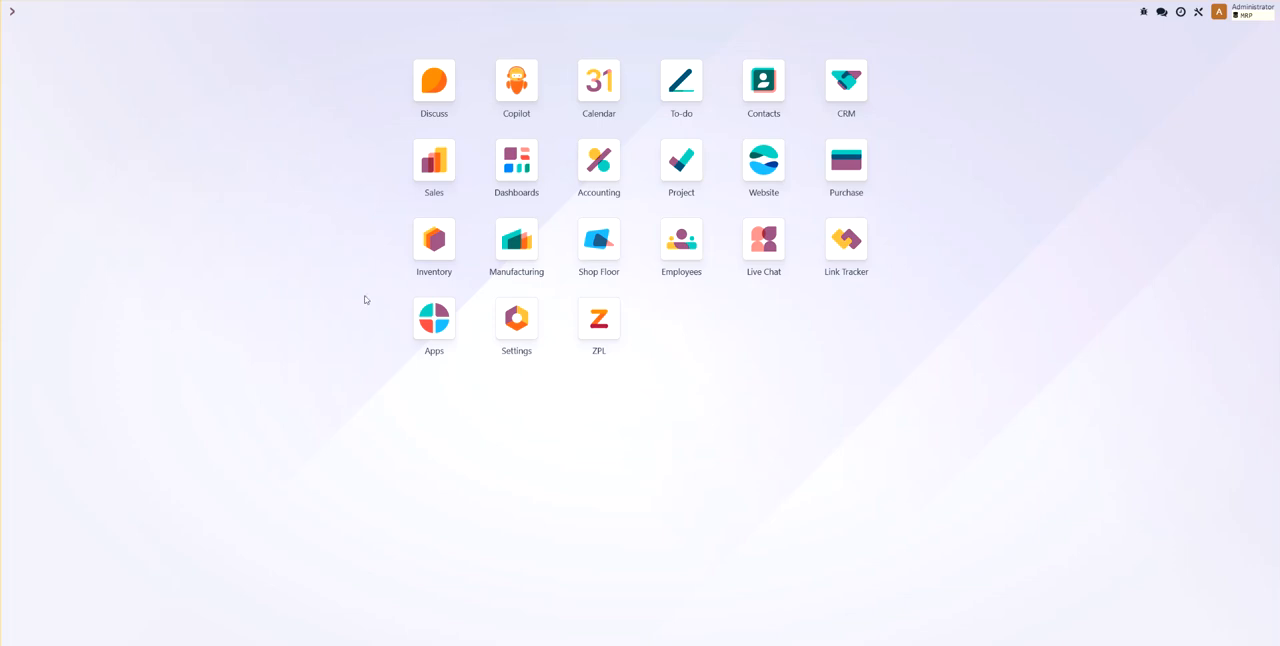
pyautogui.click(598, 324)
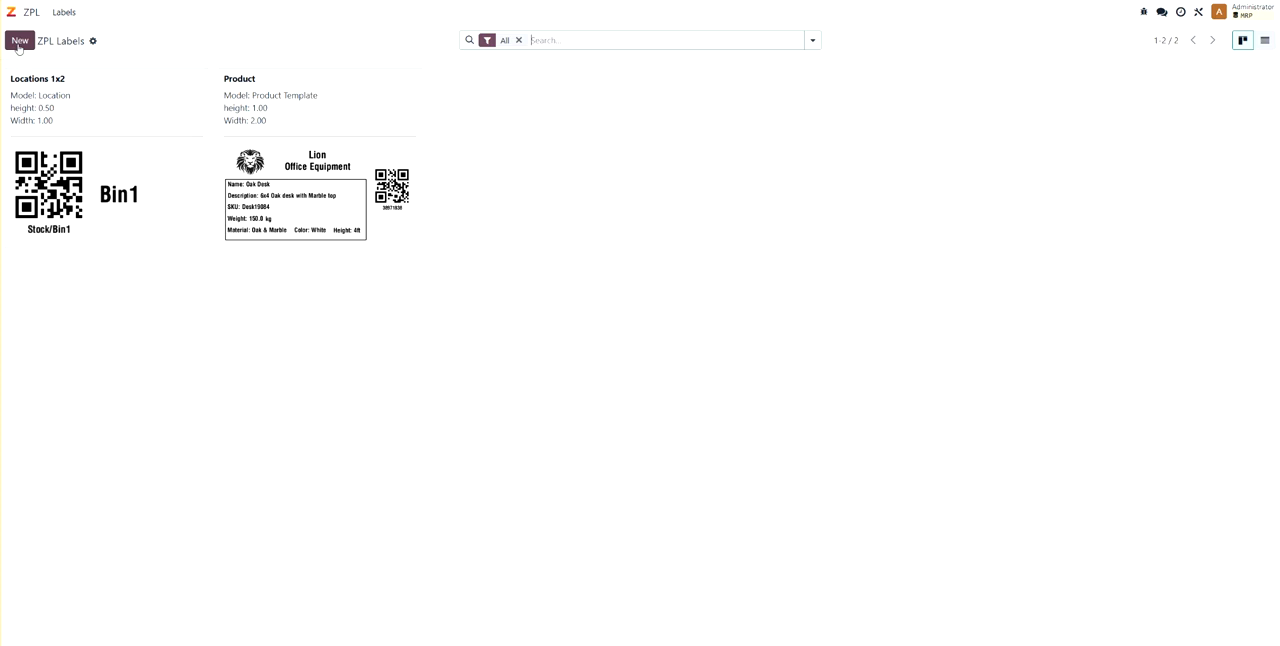
pyautogui.click(18, 44)
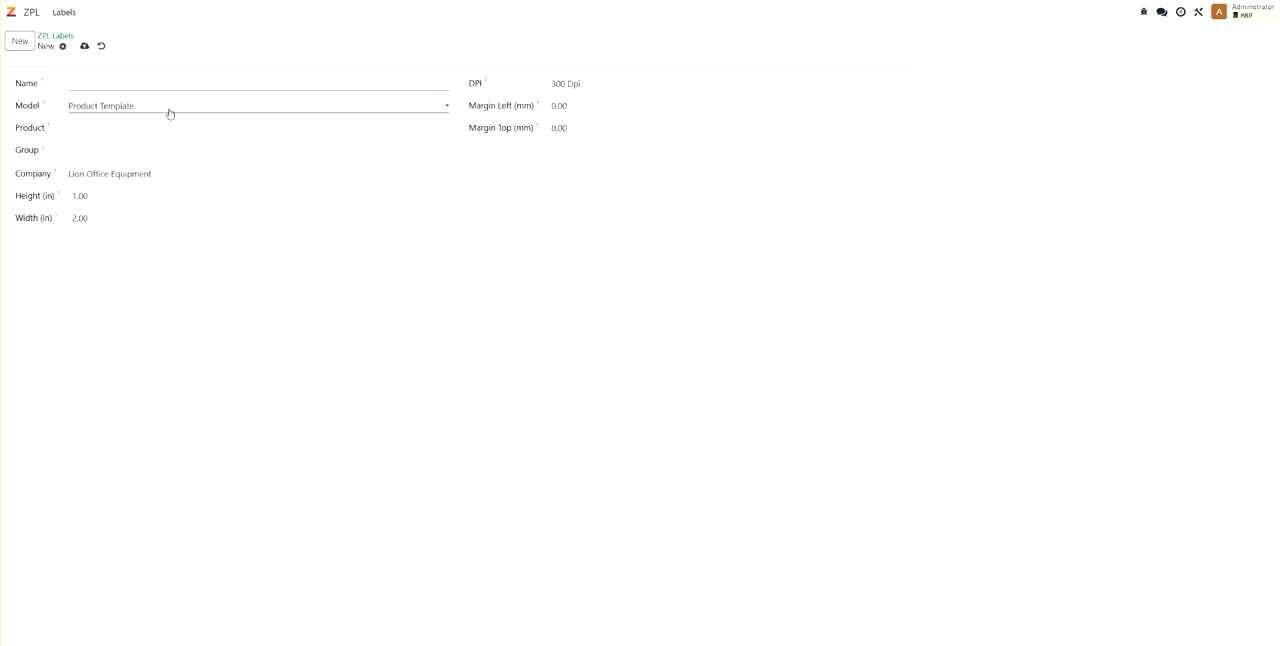
pyautogui.write('Product Label')
pyautogui.click(167, 110)
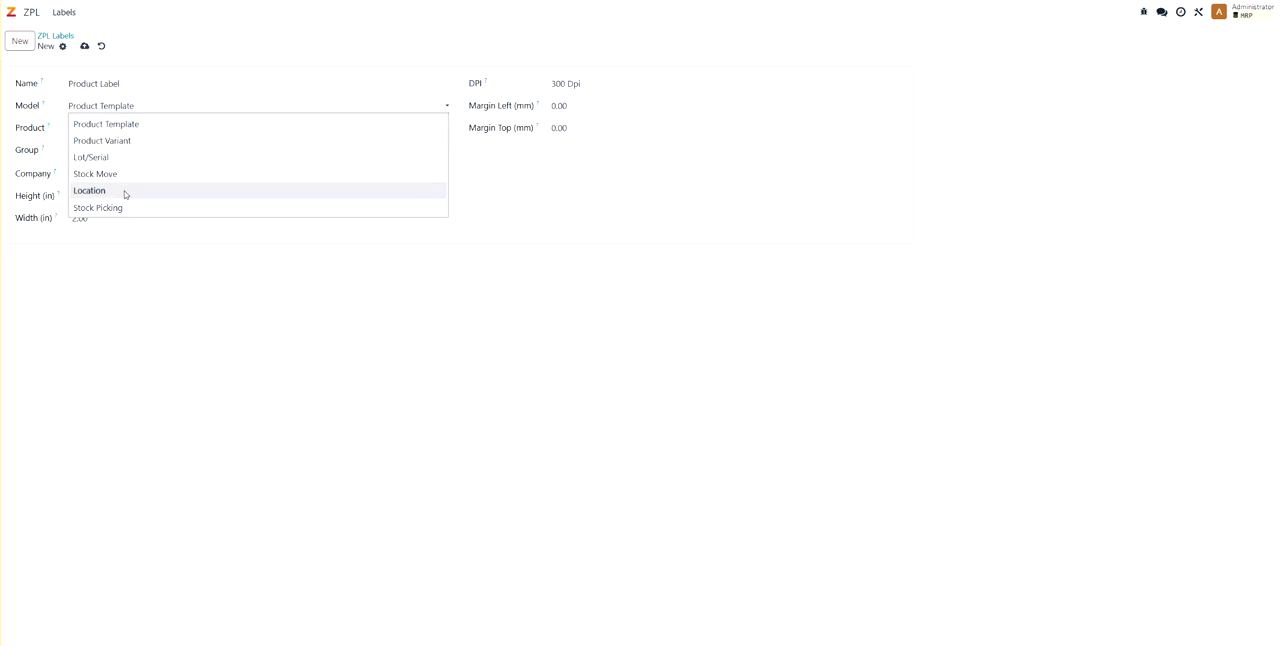
pyautogui.click(141, 79)
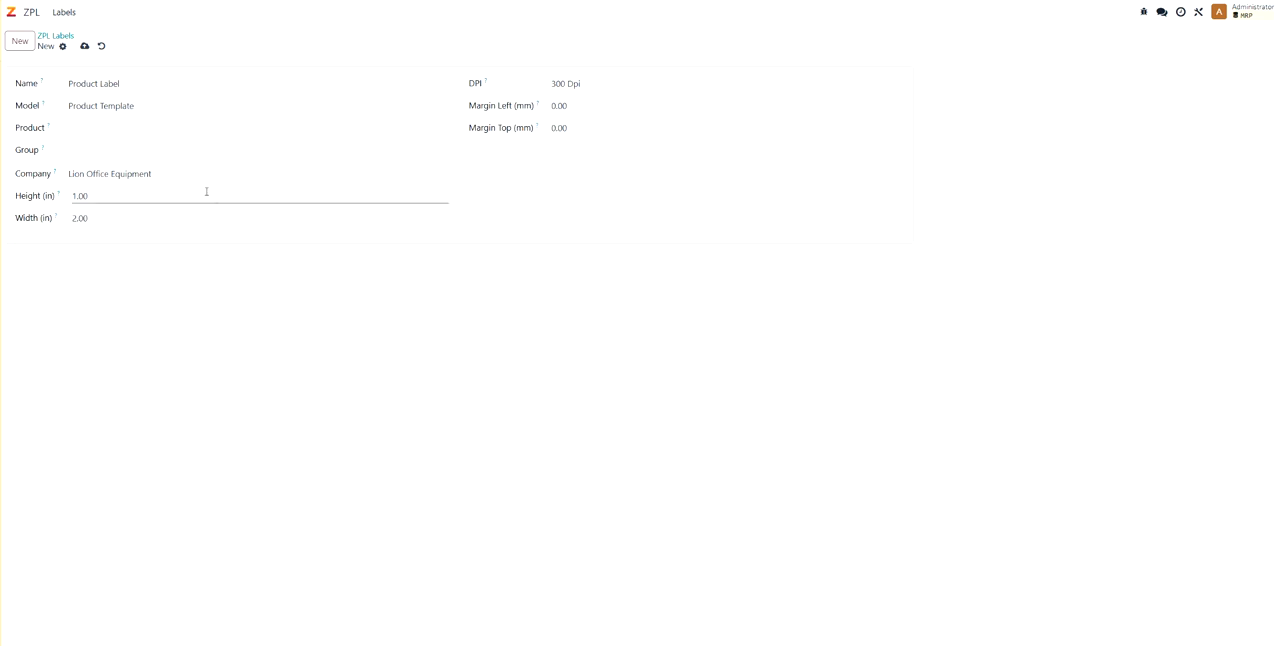
# - Assign the product [Desk19084] Oak Desk to the new label, choose 300 Dpi and save the record
pyautogui.click(97, 130)
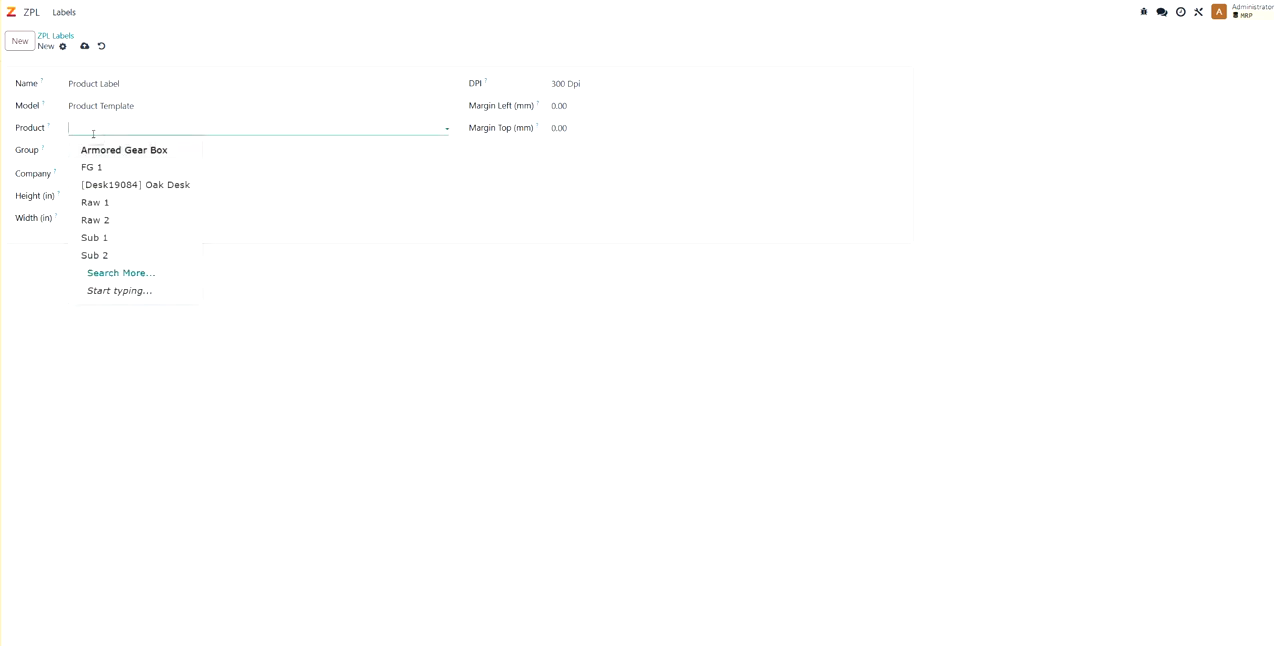
pyautogui.click(131, 185)
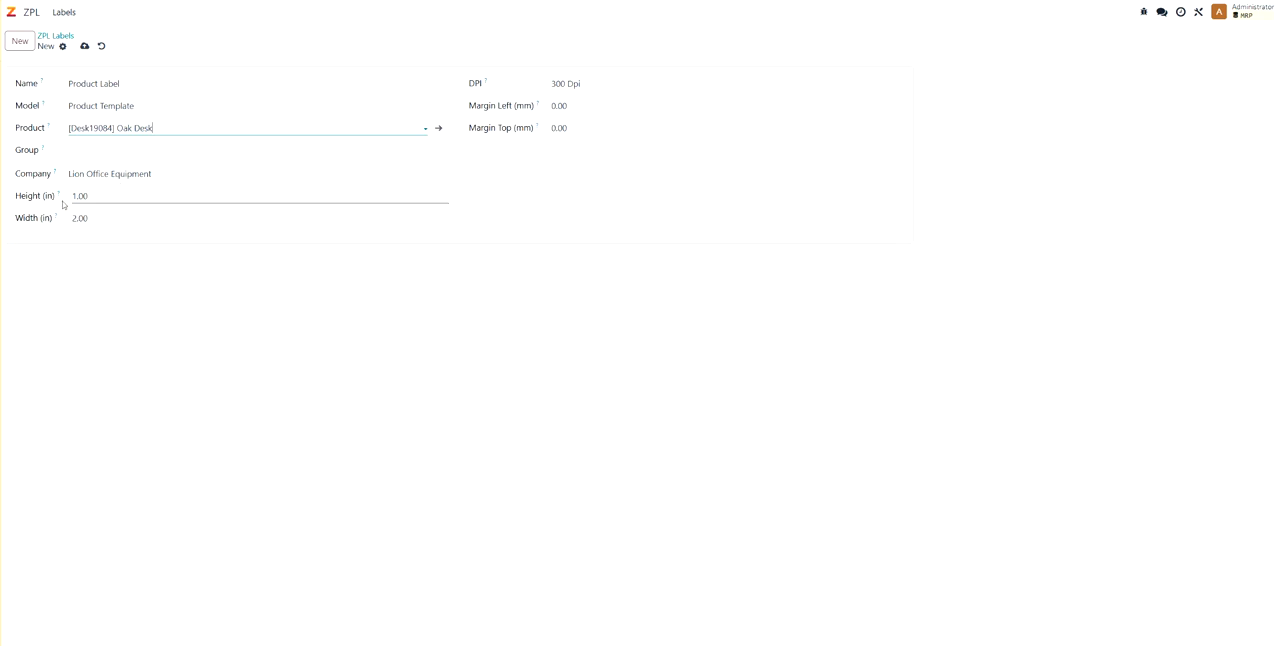
pyautogui.click(598, 90)
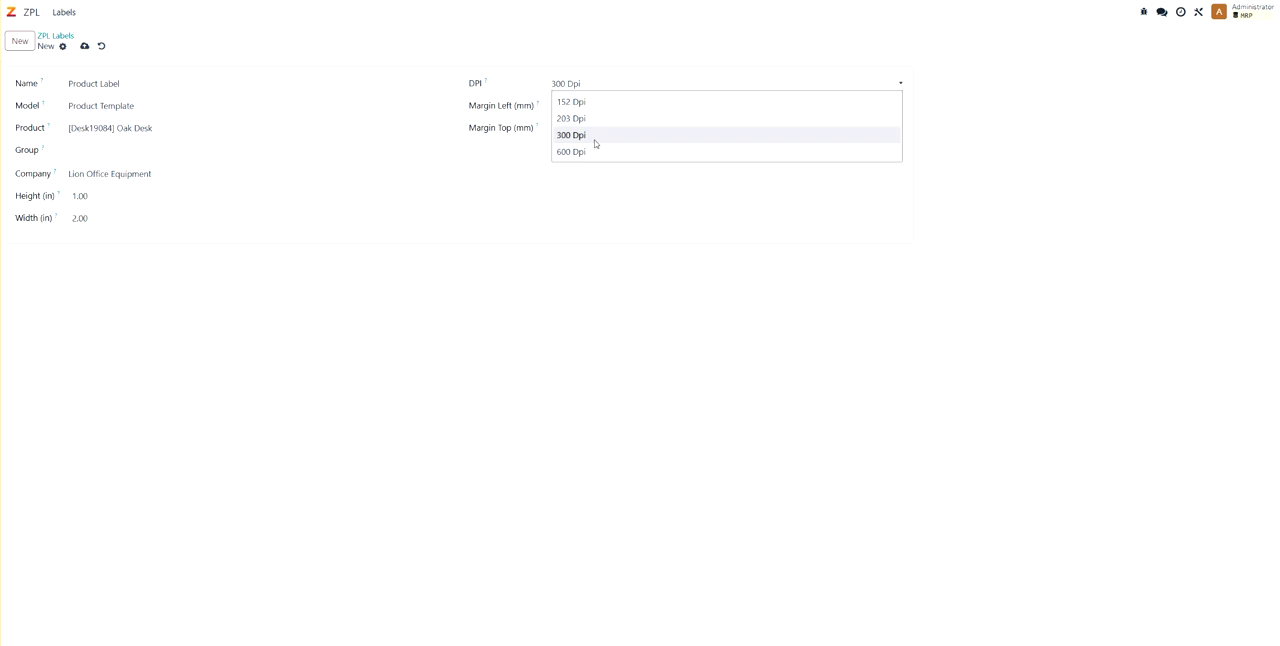
pyautogui.click(554, 140)
pyautogui.click(84, 47)
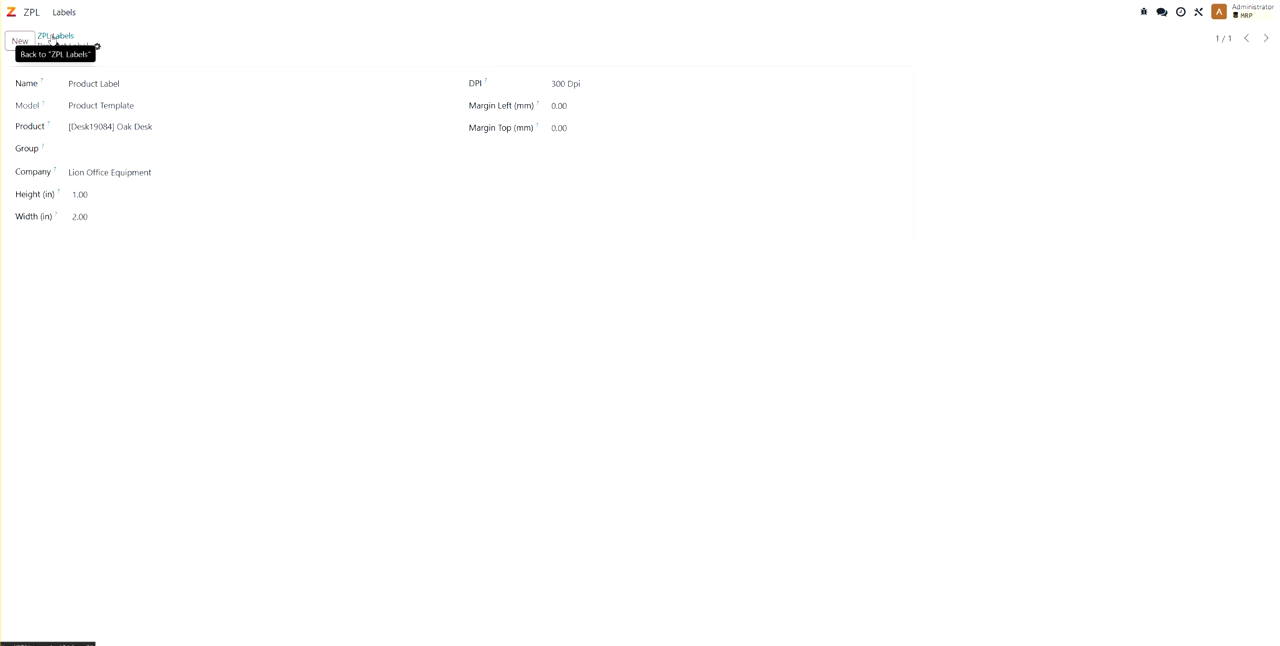
# - Return to the ZPL label list and open the Product Label in the label designer
pyautogui.click(64, 12)
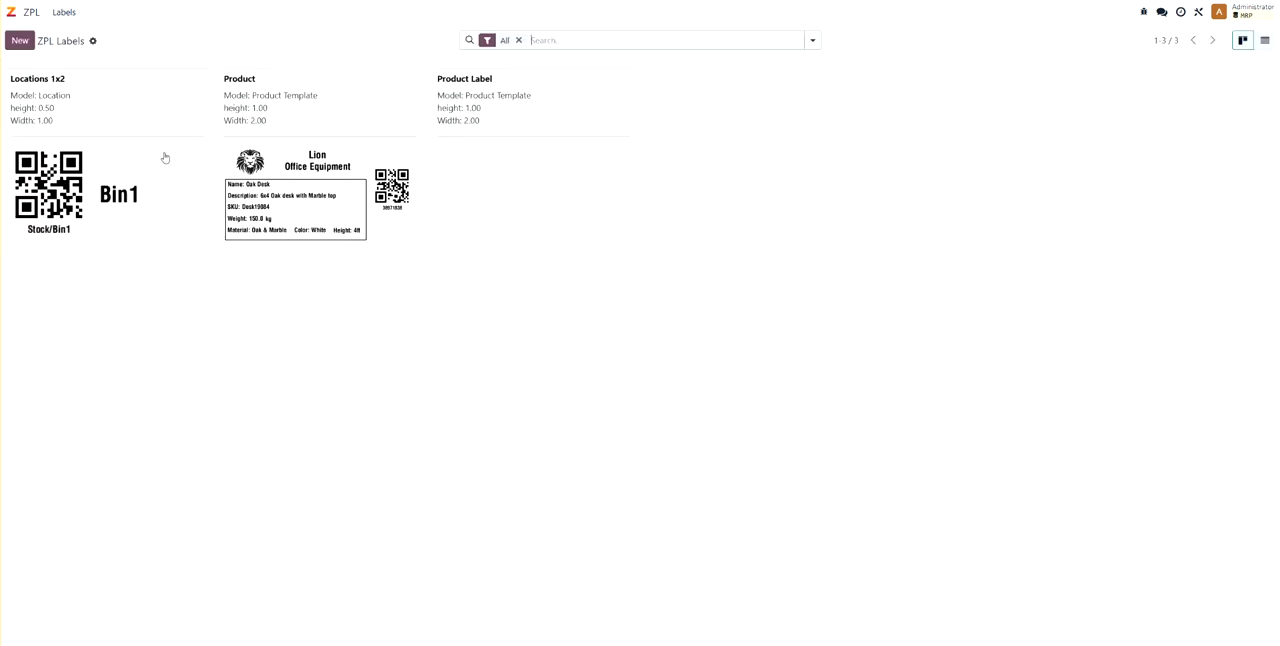
pyautogui.click(501, 157)
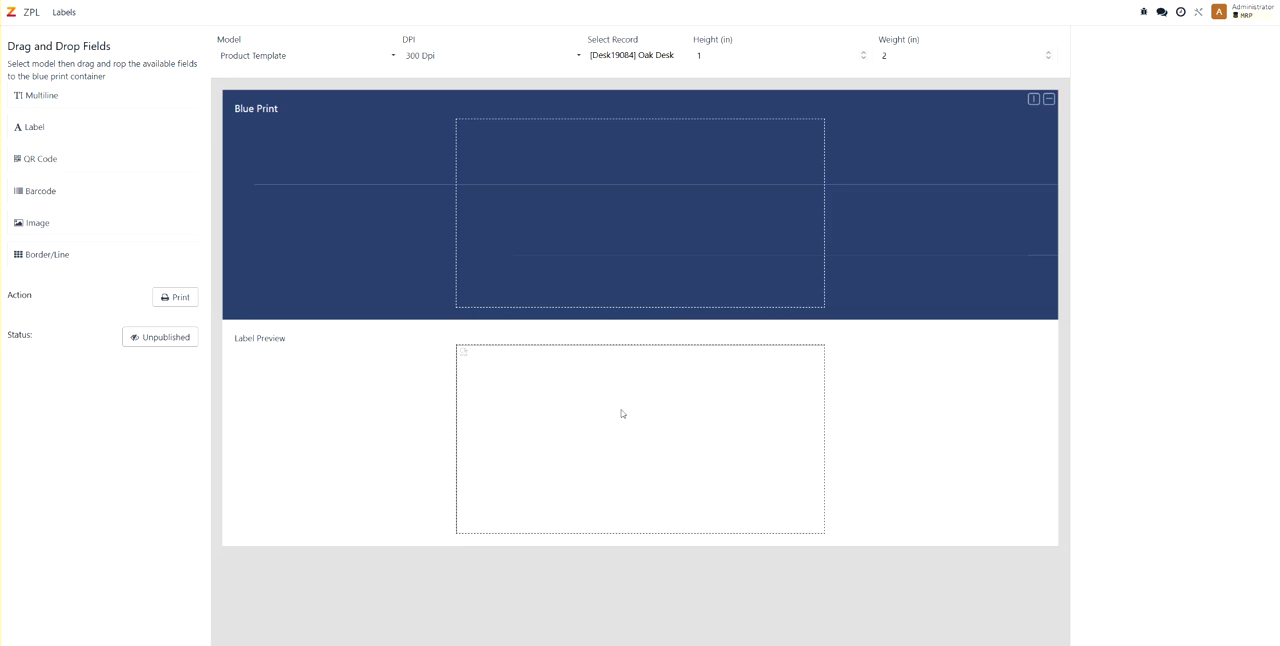
# - Open the Locations 1x2 label in the designer and examine the QR code's value source options
pyautogui.click(67, 14)
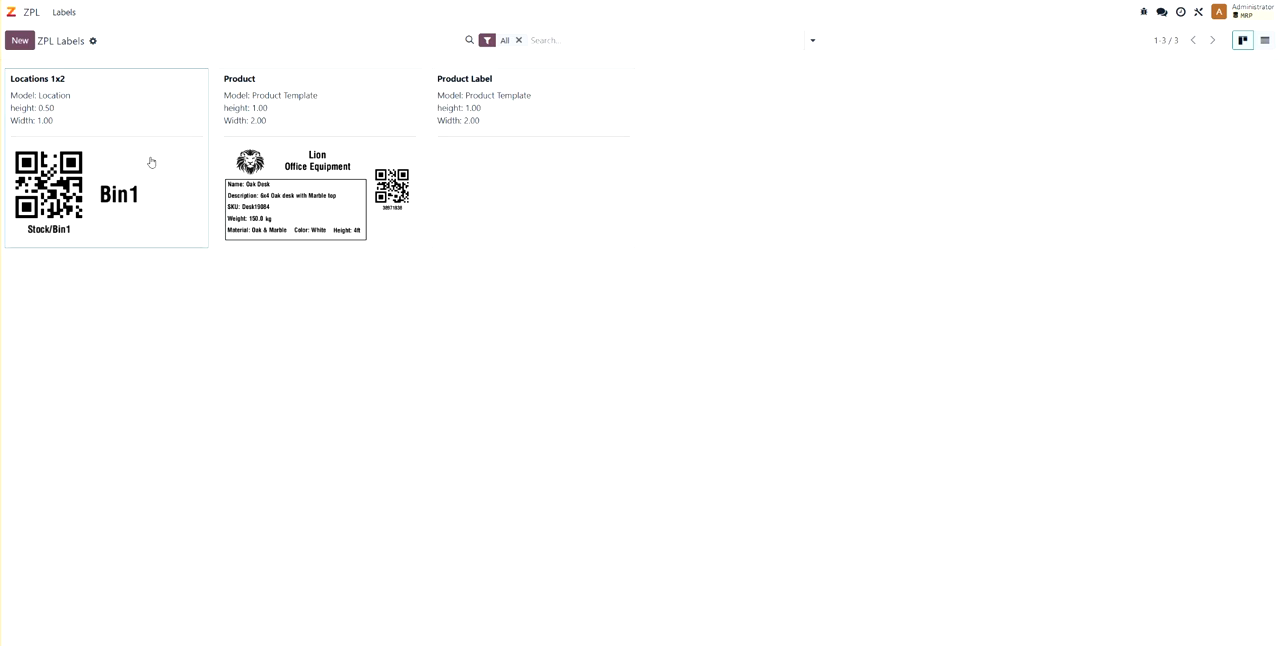
pyautogui.click(152, 163)
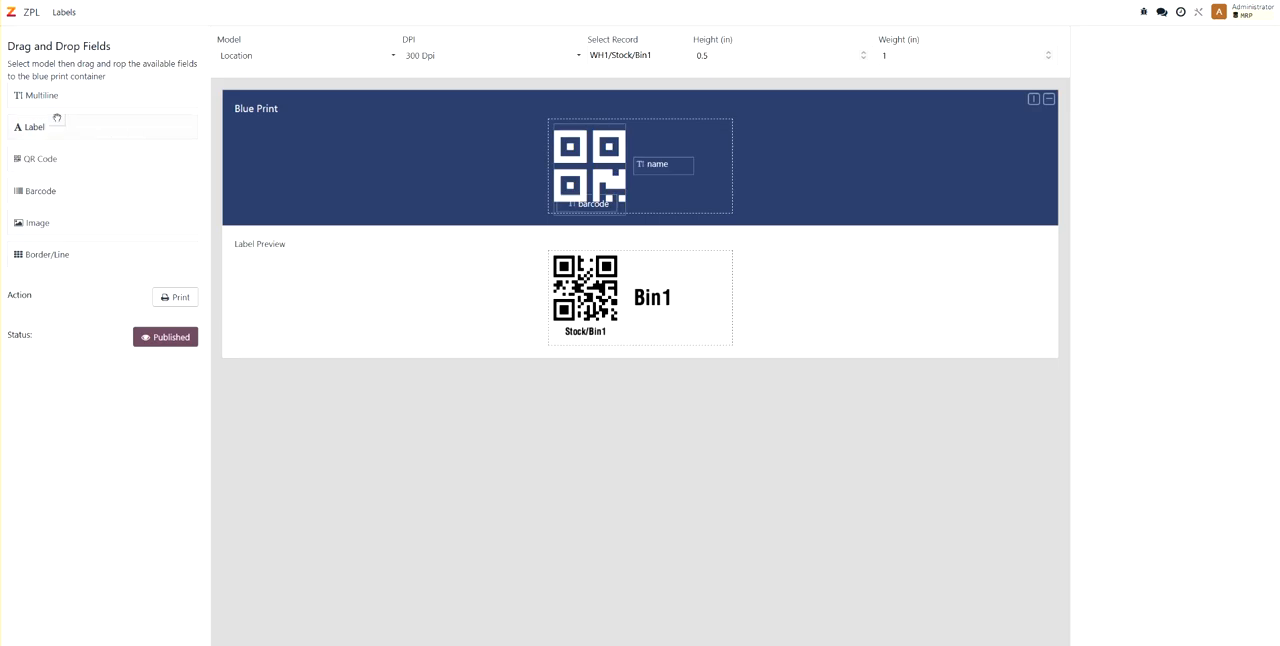
pyautogui.click(592, 151)
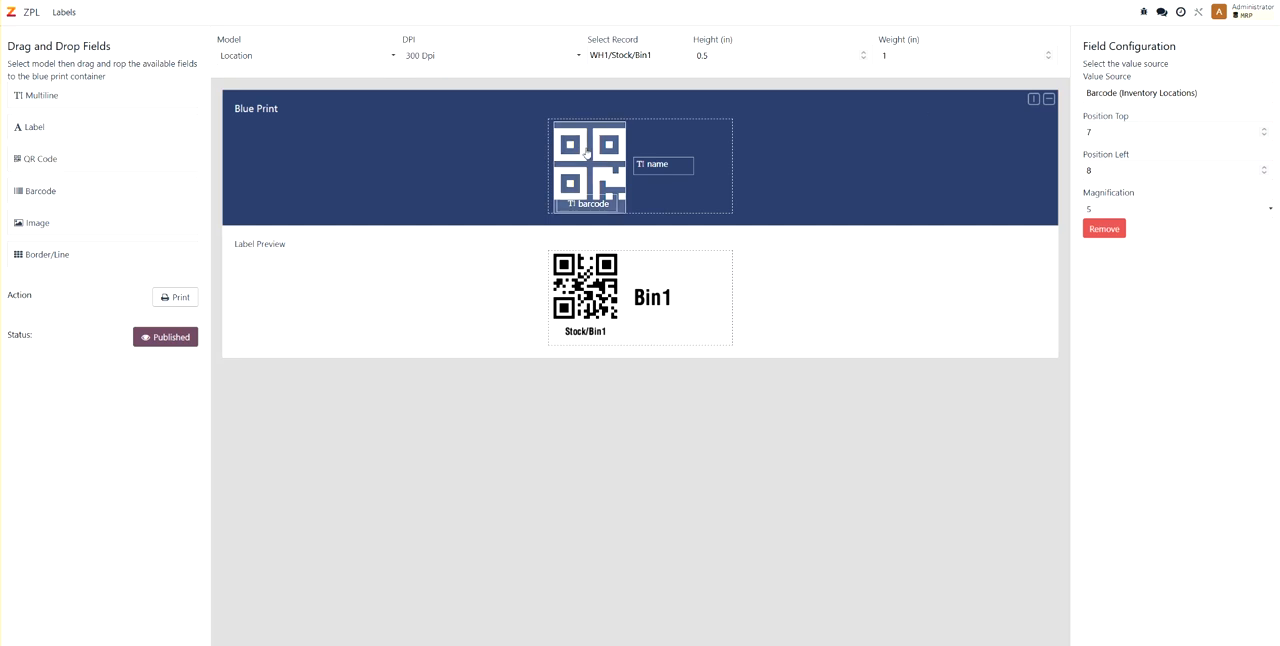
pyautogui.click(1095, 93)
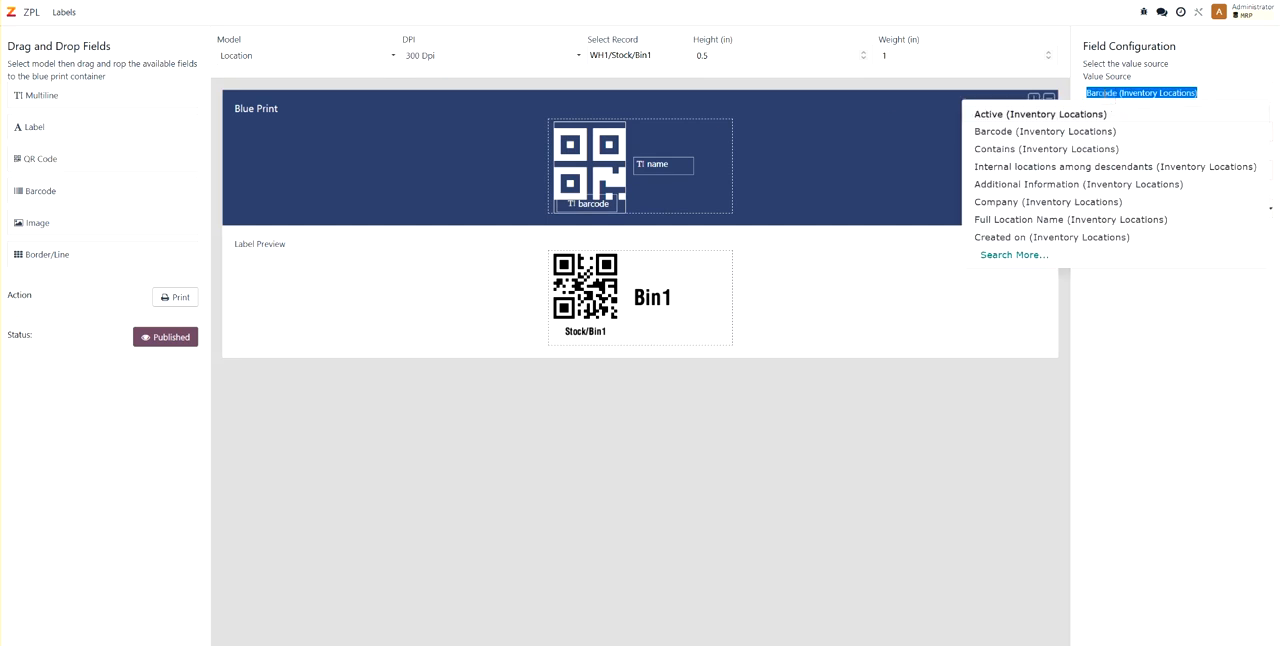
pyautogui.click(1201, 93)
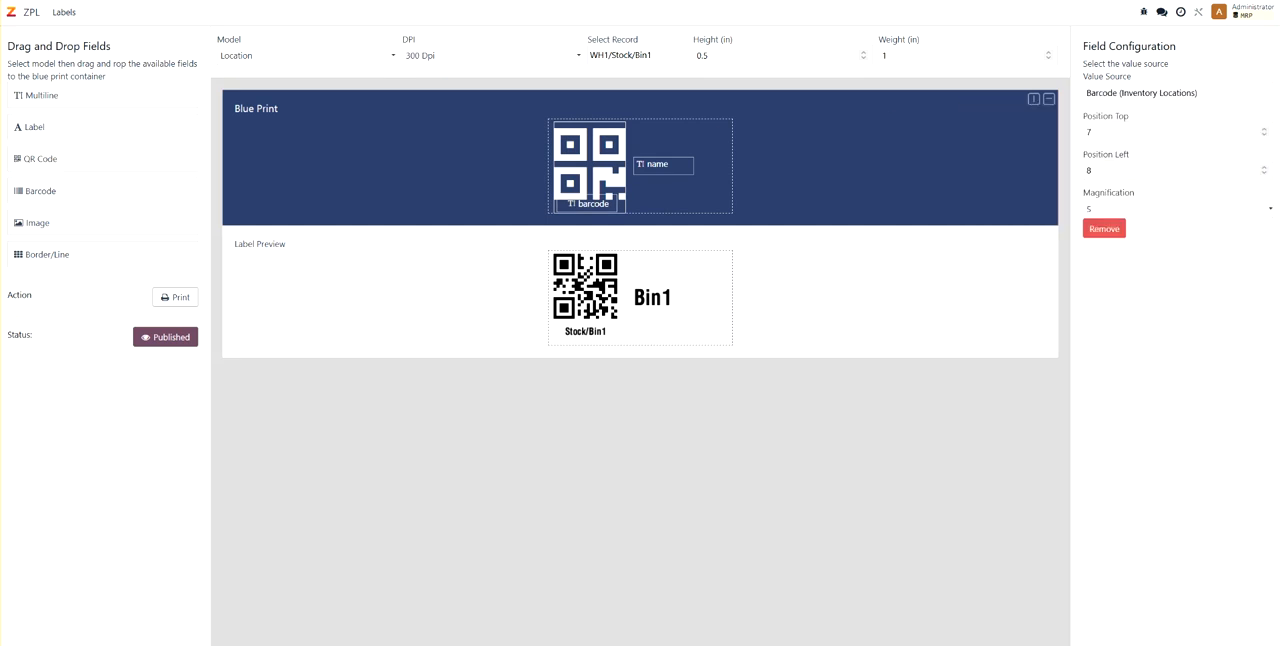
# - Switch to the Bin1 location record in Inventory and examine its location name and barcode values
pyautogui.click(350, 1)
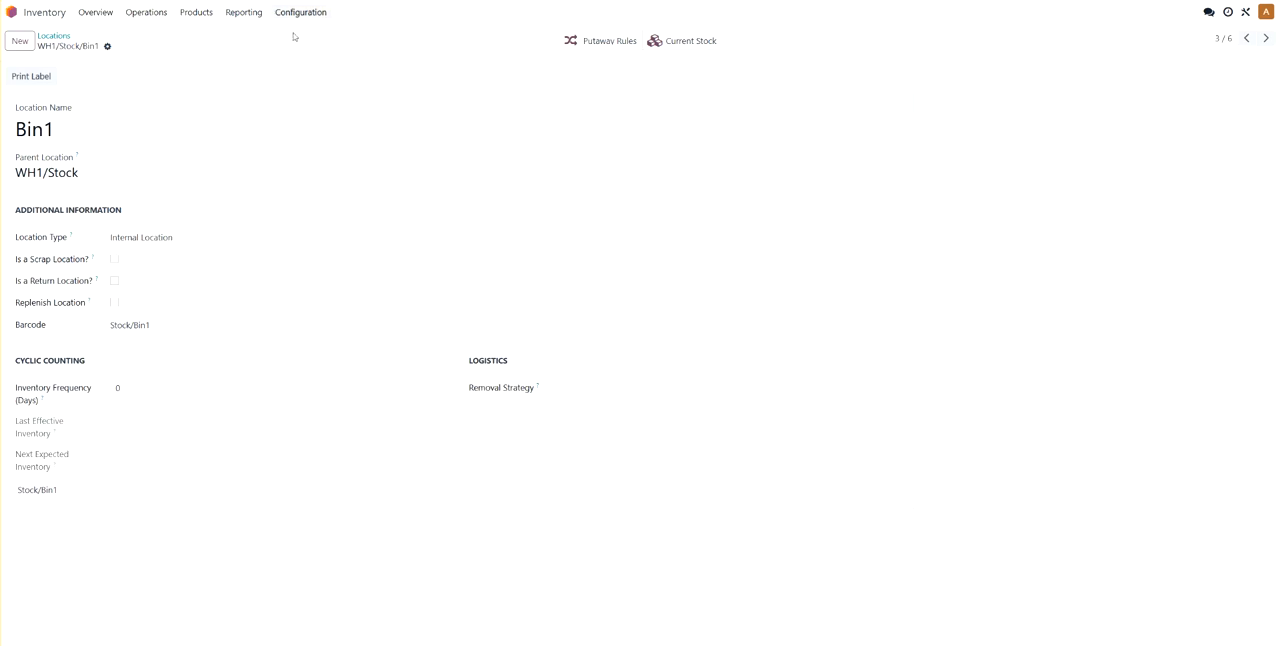
pyautogui.moveTo(58, 138); pyautogui.dragTo(21, 142)
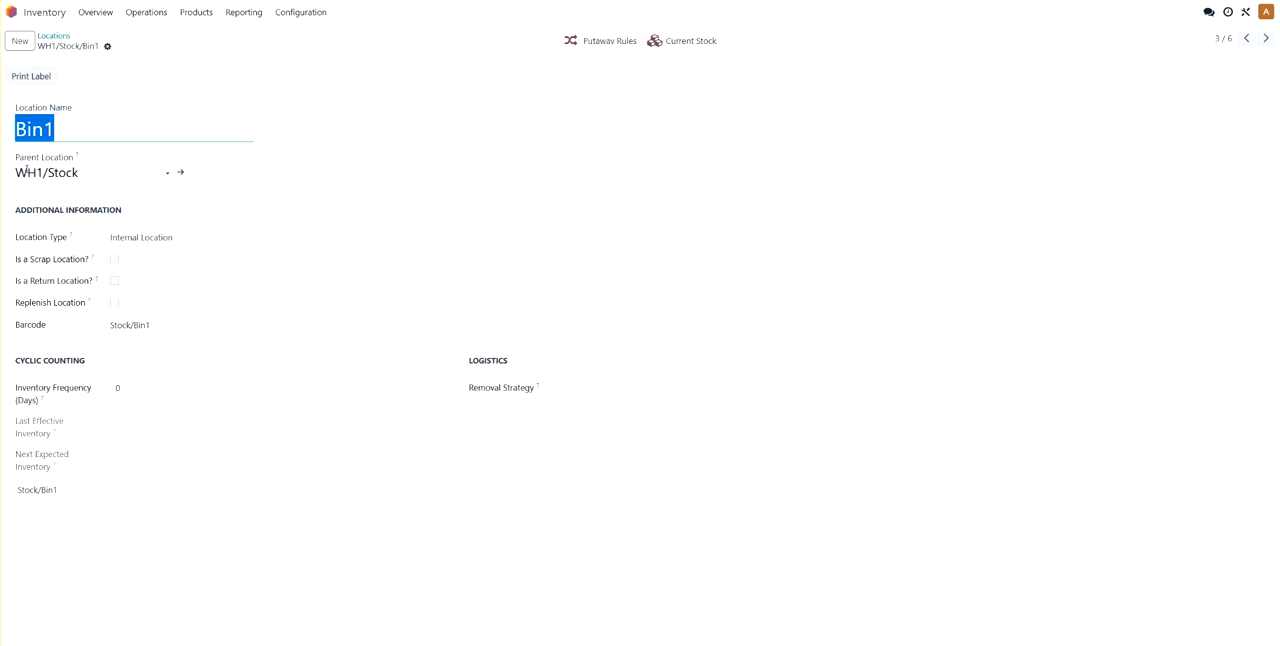
pyautogui.moveTo(146, 325); pyautogui.dragTo(77, 325)
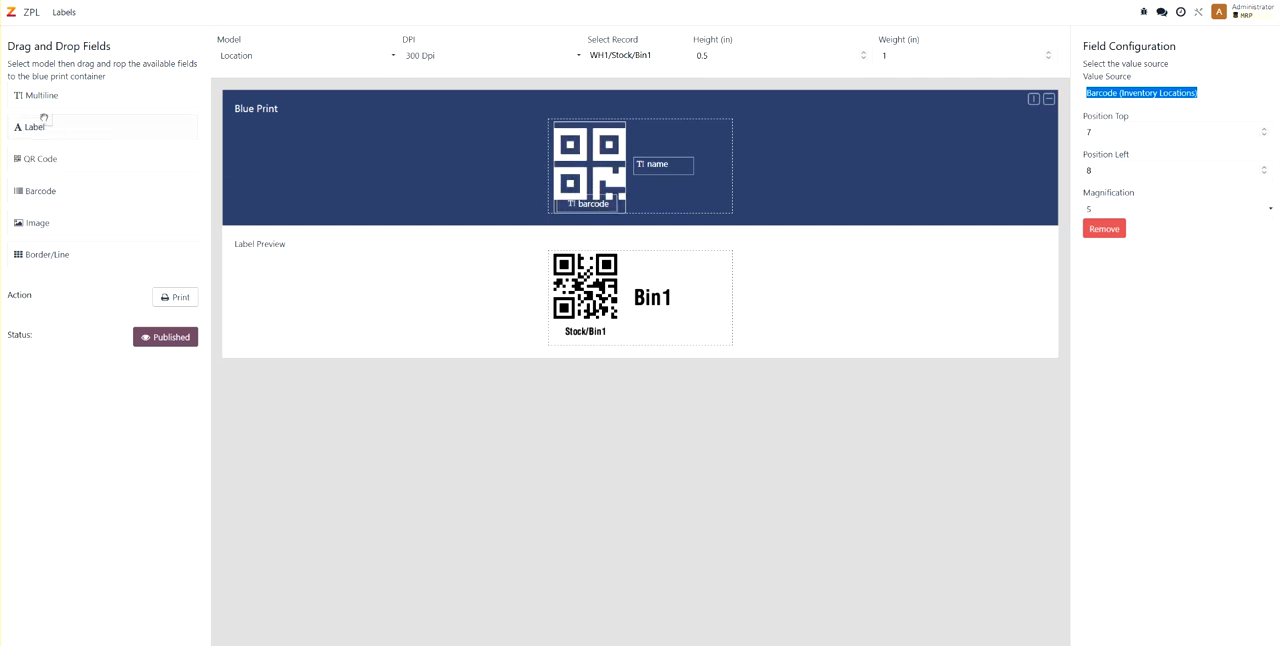
# - Select the barcode text field on the Locations 1x2 blueprint and examine its font family options
pyautogui.click(588, 208)
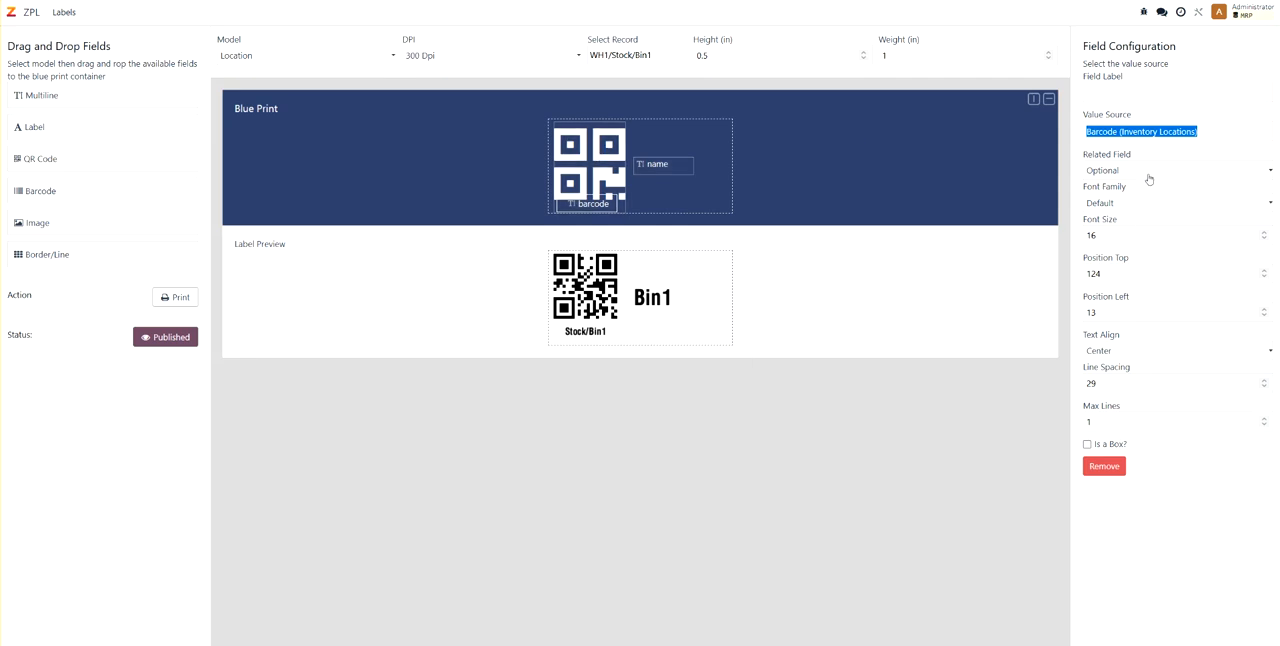
pyautogui.click(1107, 207)
pyautogui.click(1114, 206)
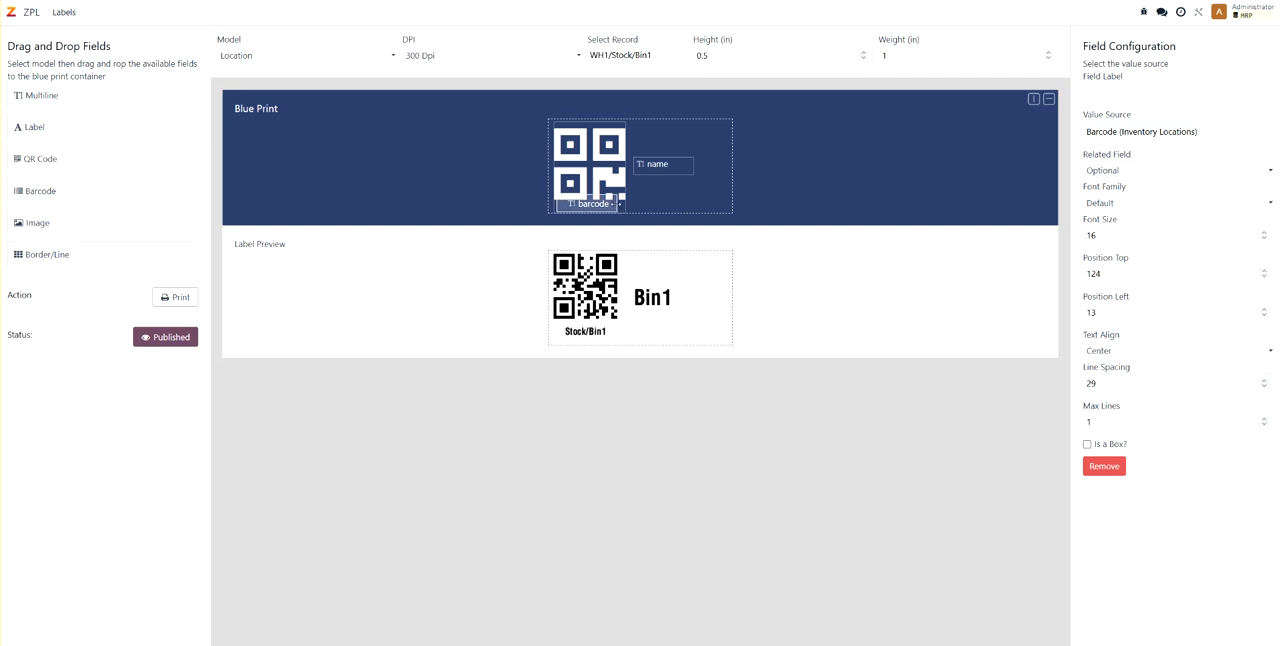
# - Widen the barcode text field to most of the label's width and shift it slightly right and up
pyautogui.moveTo(619, 204); pyautogui.dragTo(708, 207)
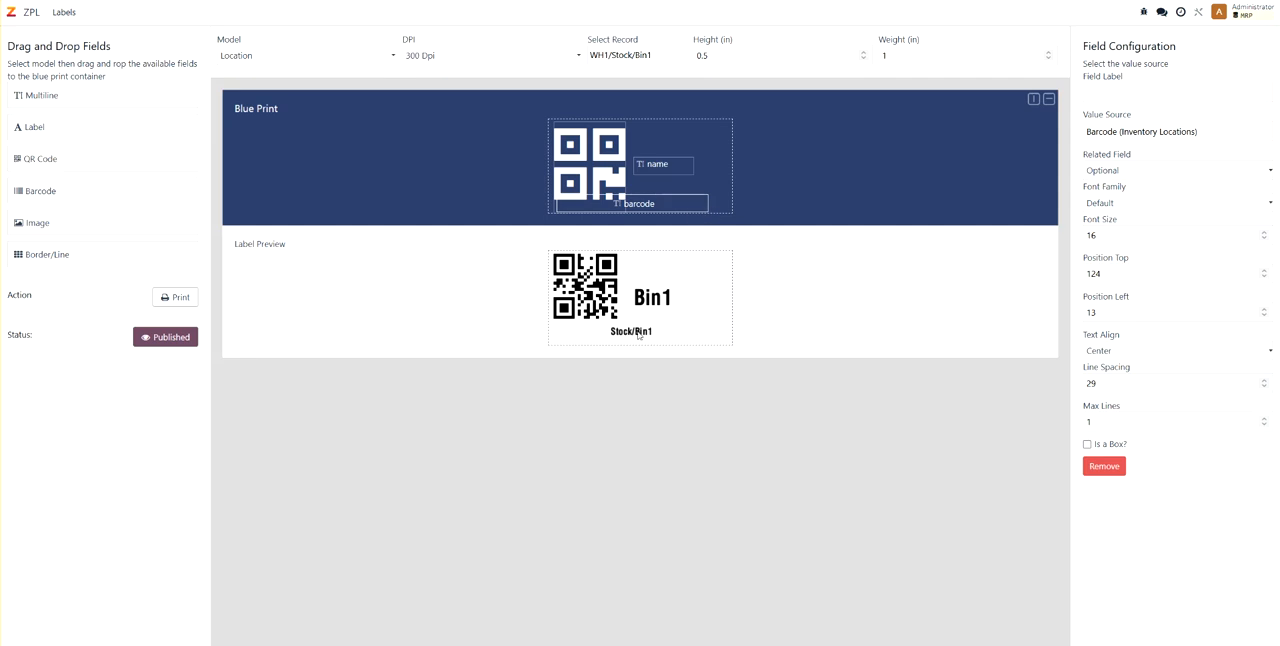
pyautogui.moveTo(680, 209); pyautogui.dragTo(686, 205)
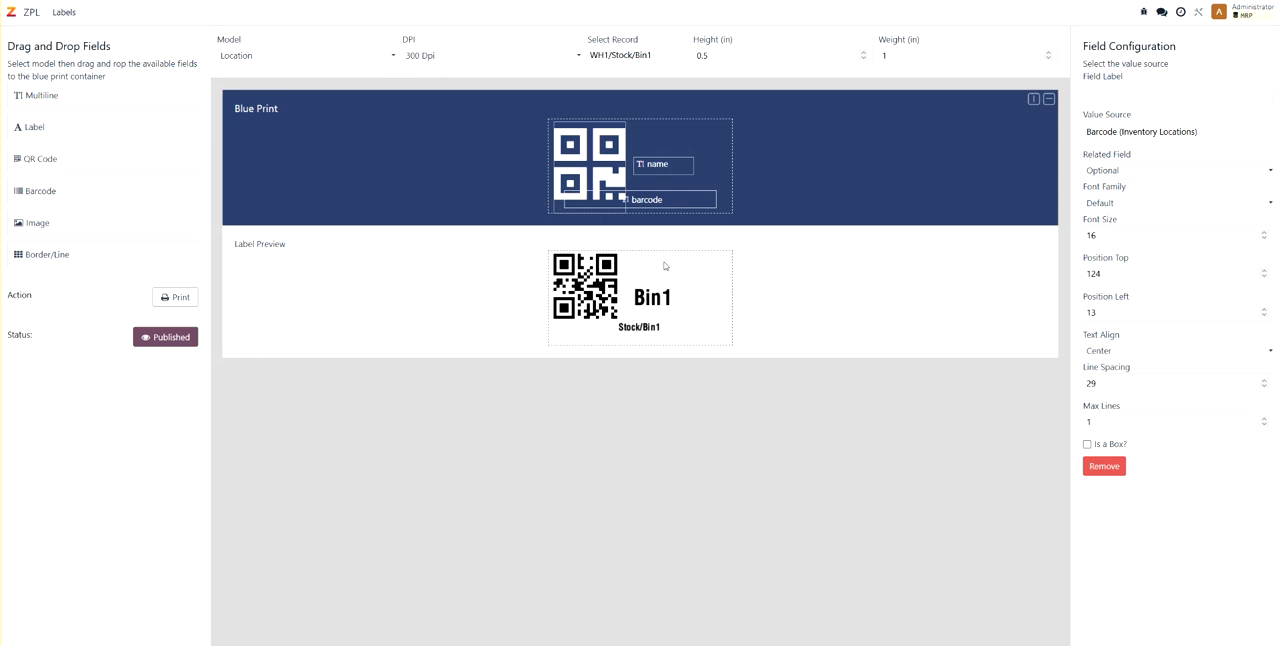
# - Select the name text field on the blueprint and examine its configuration
pyautogui.click(660, 168)
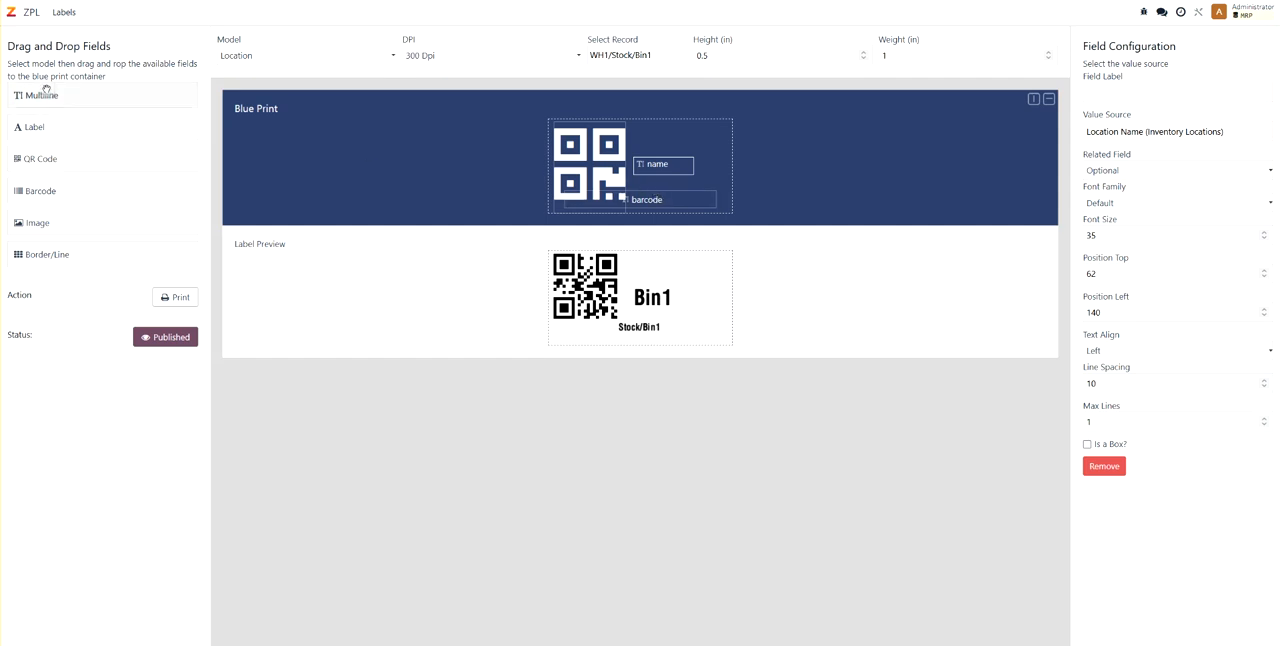
# - Add a multiline field labelled Label above the name field and widen it across the space beside the QR code
pyautogui.moveTo(365, 121); pyautogui.dragTo(662, 136)
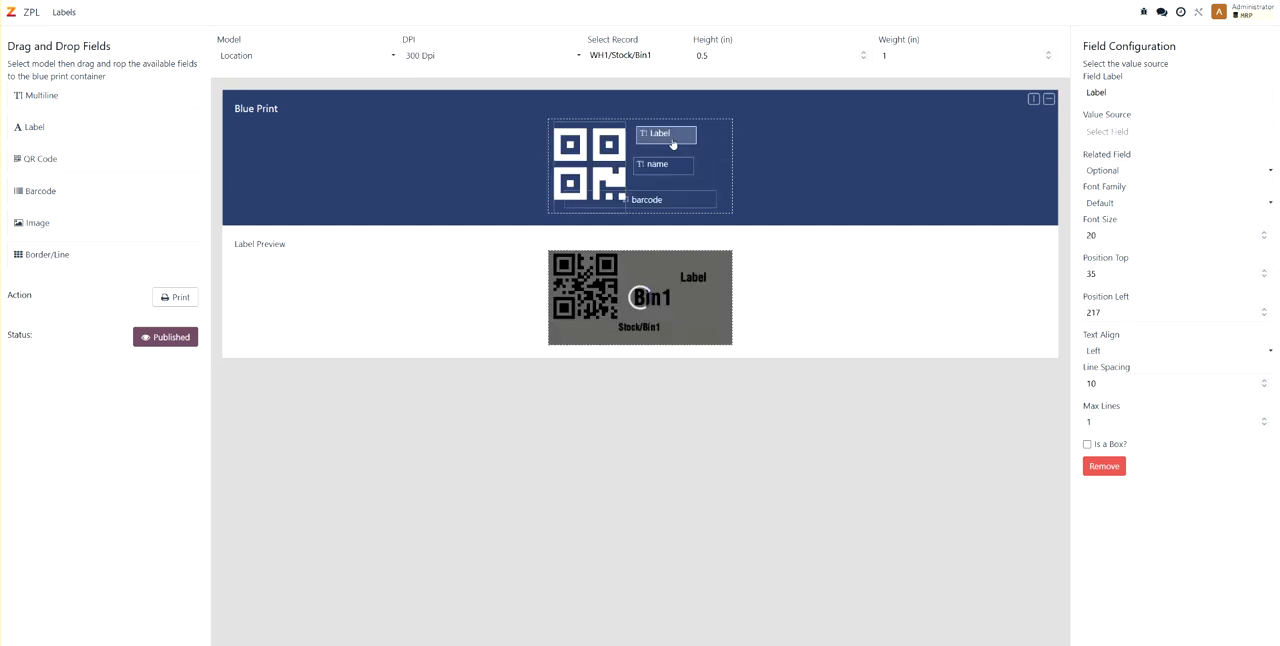
pyautogui.click(1109, 87)
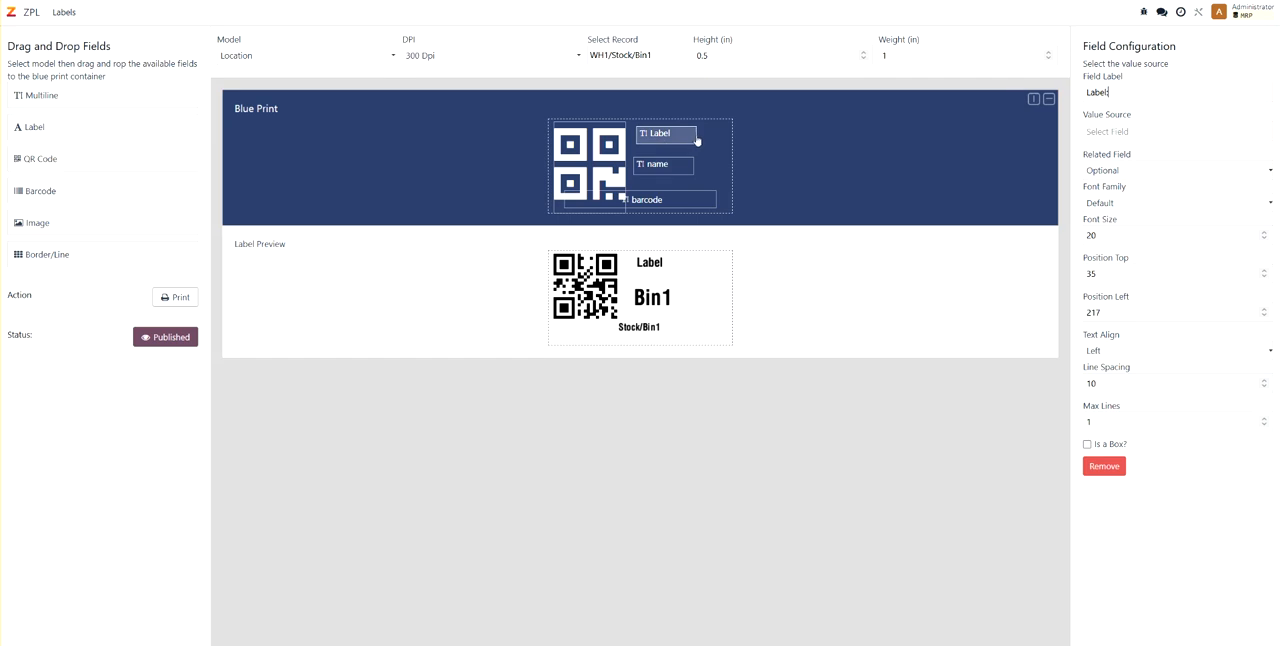
pyautogui.moveTo(697, 135); pyautogui.dragTo(640, 140)
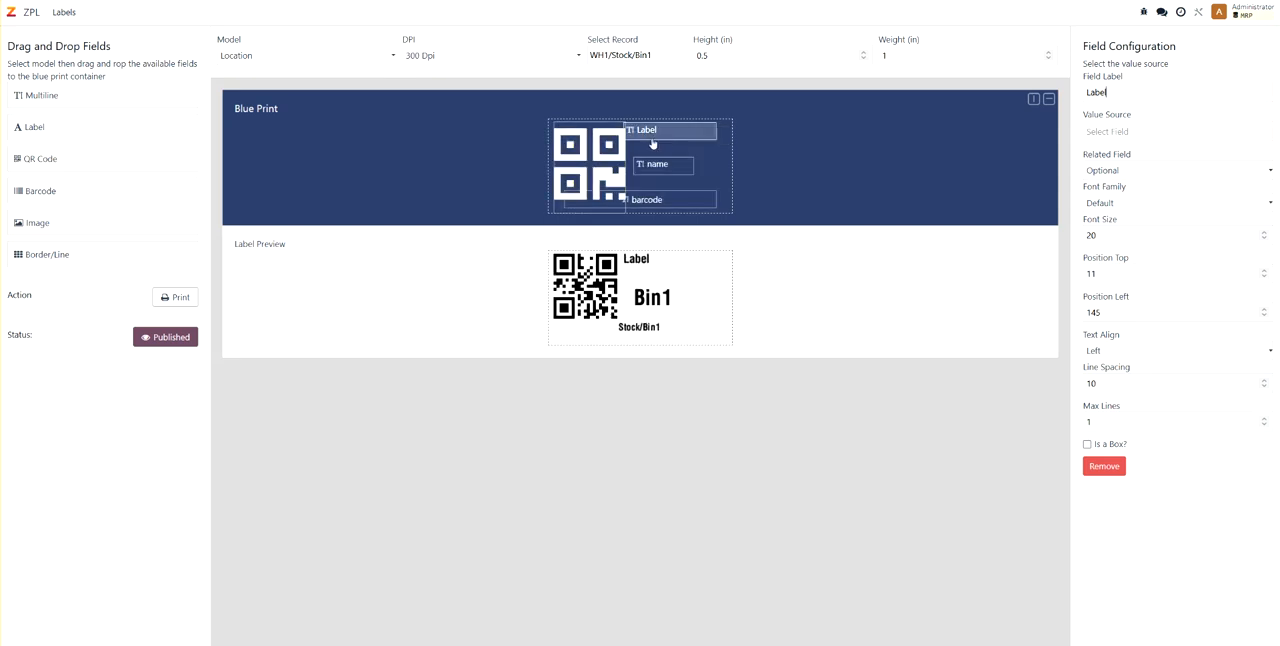
# - Set the new field's value source to Full Location Name (Inventory Locations) and extend its width almost to the label's edge
pyautogui.click(1100, 132)
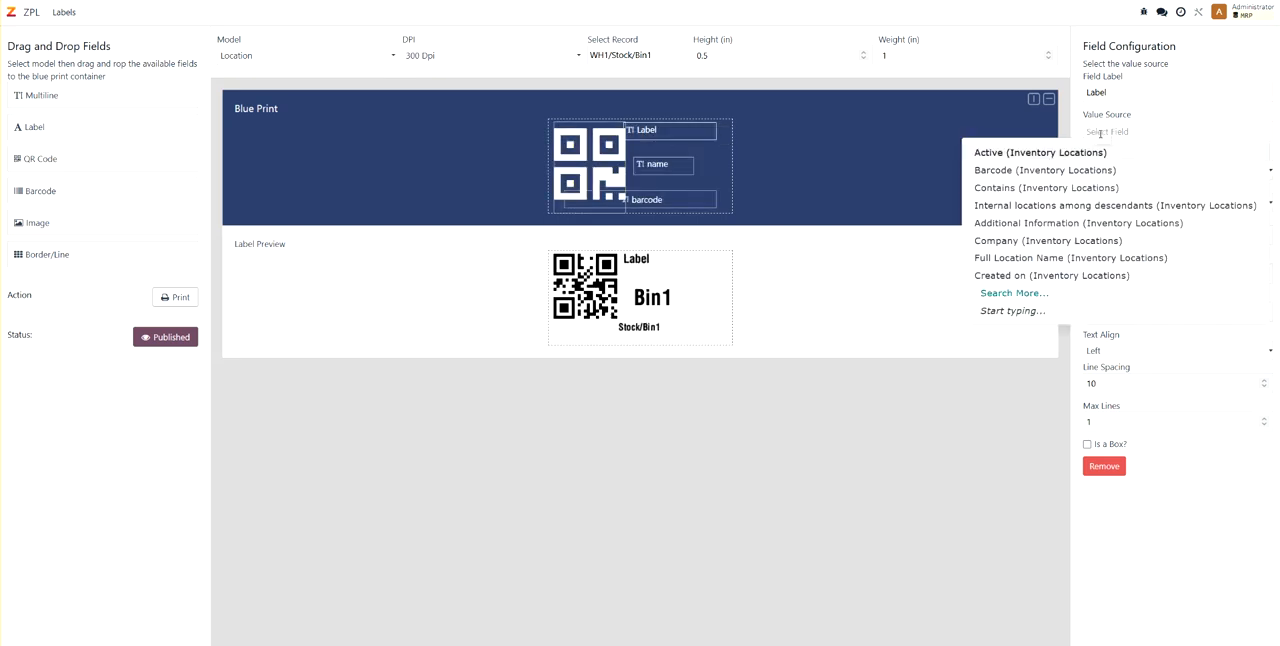
pyautogui.write('full')
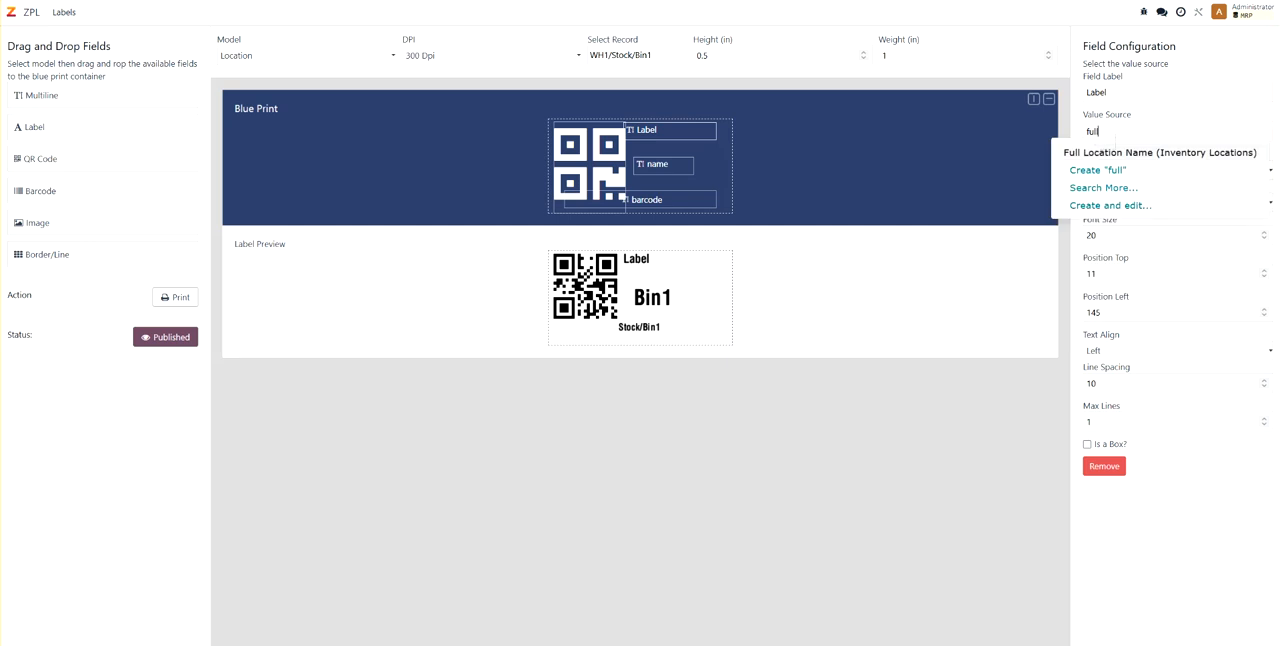
pyautogui.click(1112, 153)
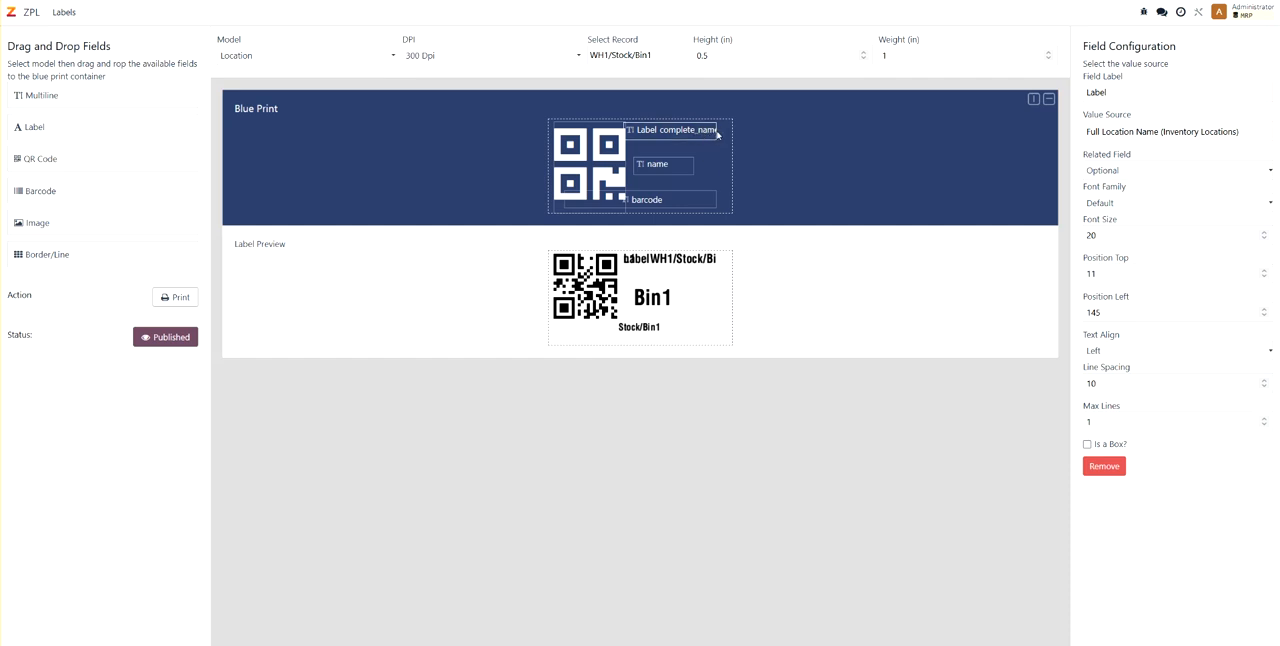
pyautogui.moveTo(717, 136); pyautogui.dragTo(730, 135)
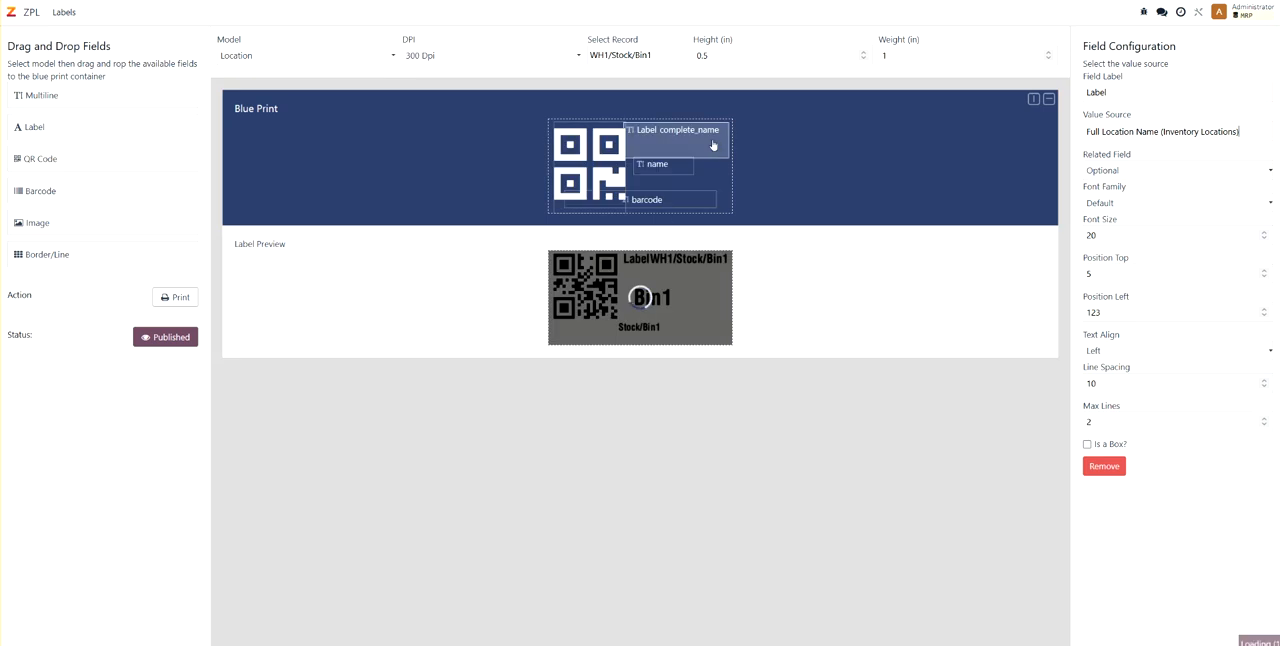
# - Try wrapping the full location name over two lines in a narrower field, and restore the wide field with max lines 1
pyautogui.moveTo(725, 135); pyautogui.dragTo(691, 146)
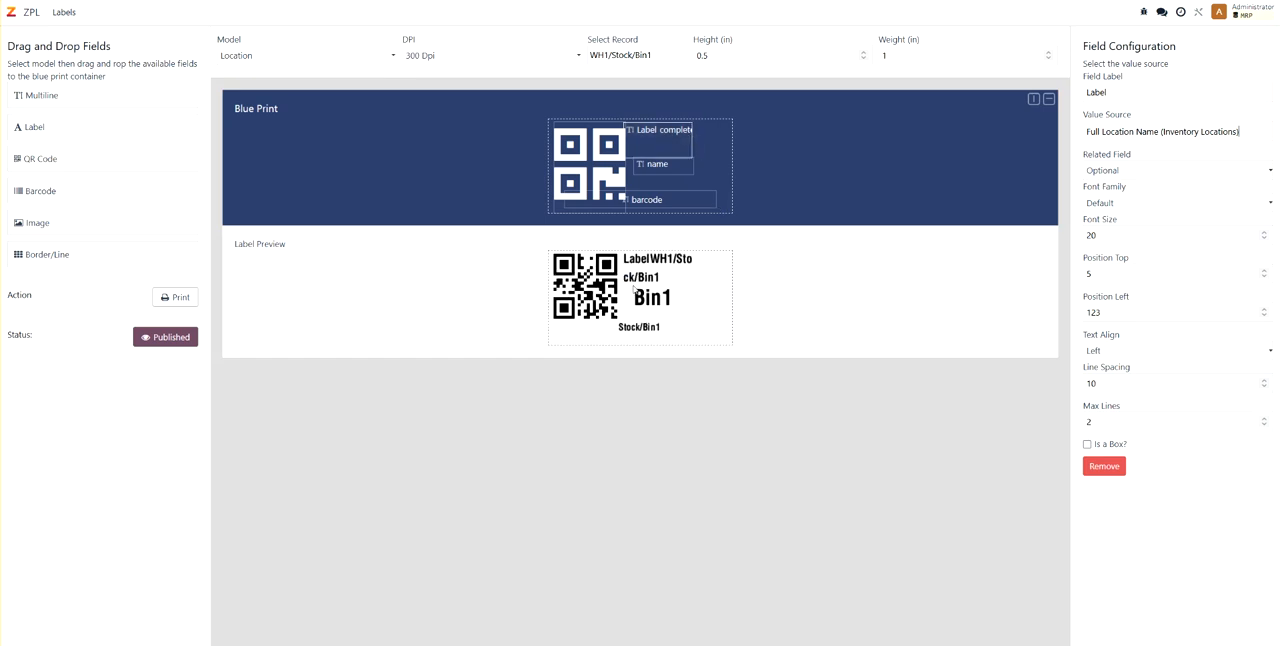
pyautogui.doubleClick(1104, 92)
pyautogui.press('BackSpace')
pyautogui.click(1266, 428)
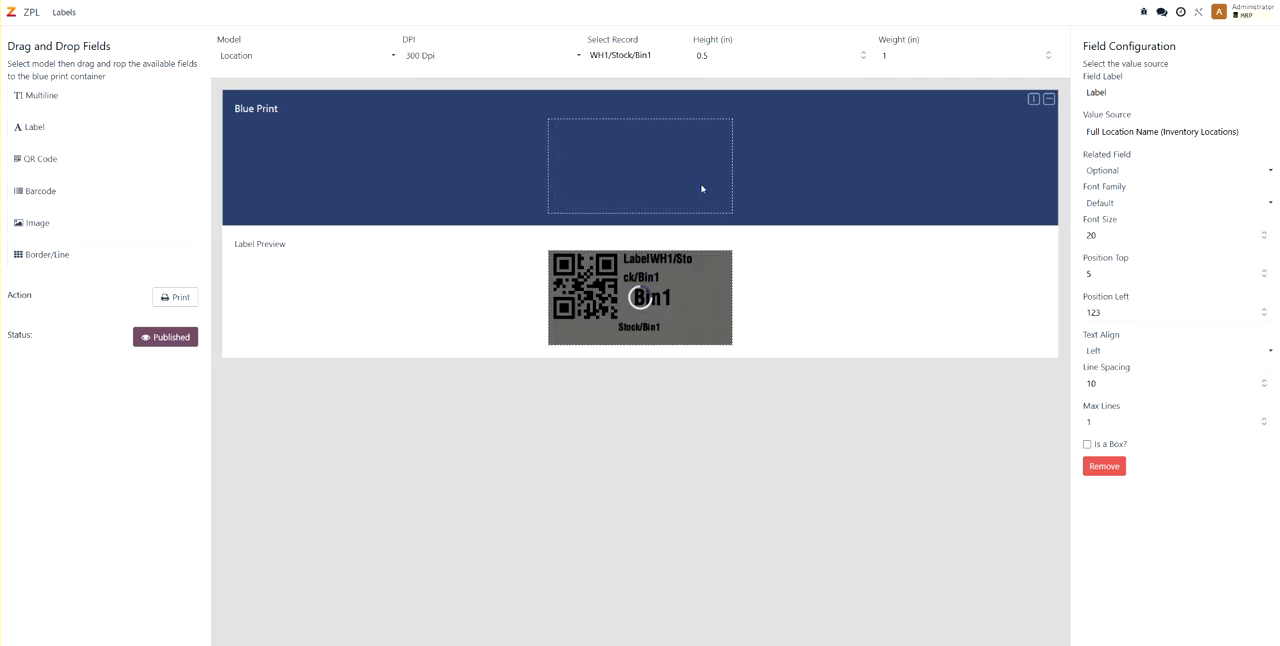
pyautogui.moveTo(690, 133); pyautogui.dragTo(727, 136)
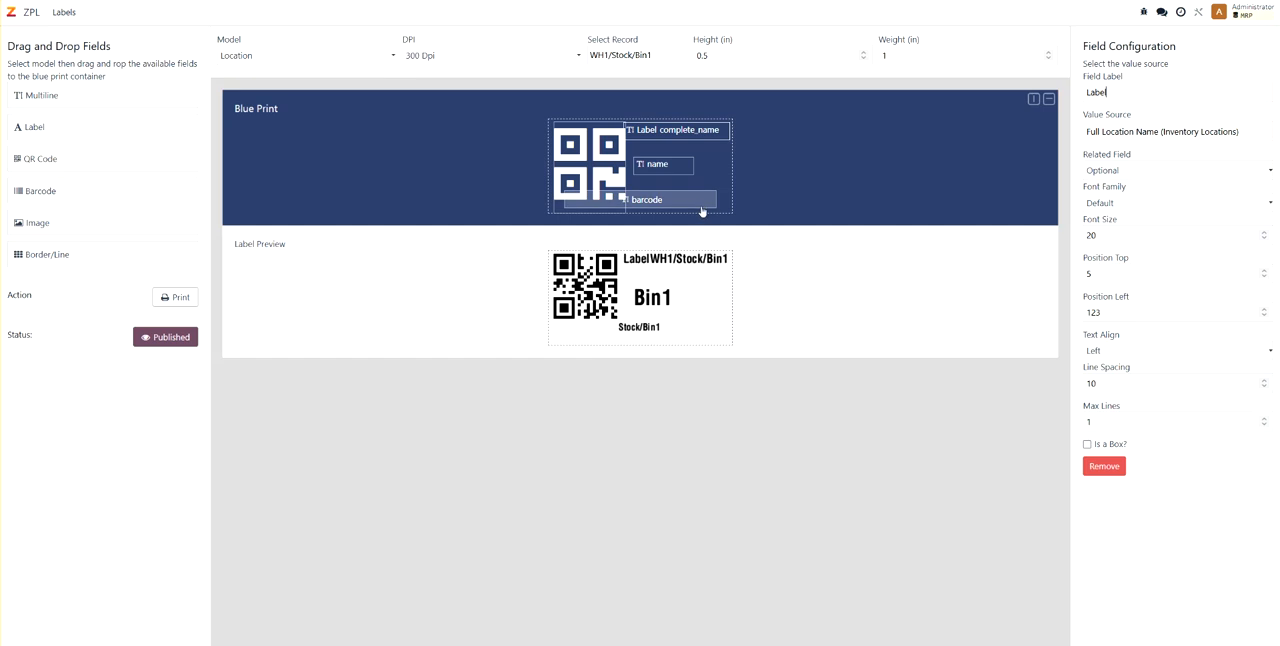
# - Clear the full location name field's label text, nudge the field slightly and set its font size to 10
pyautogui.doubleClick(1120, 91)
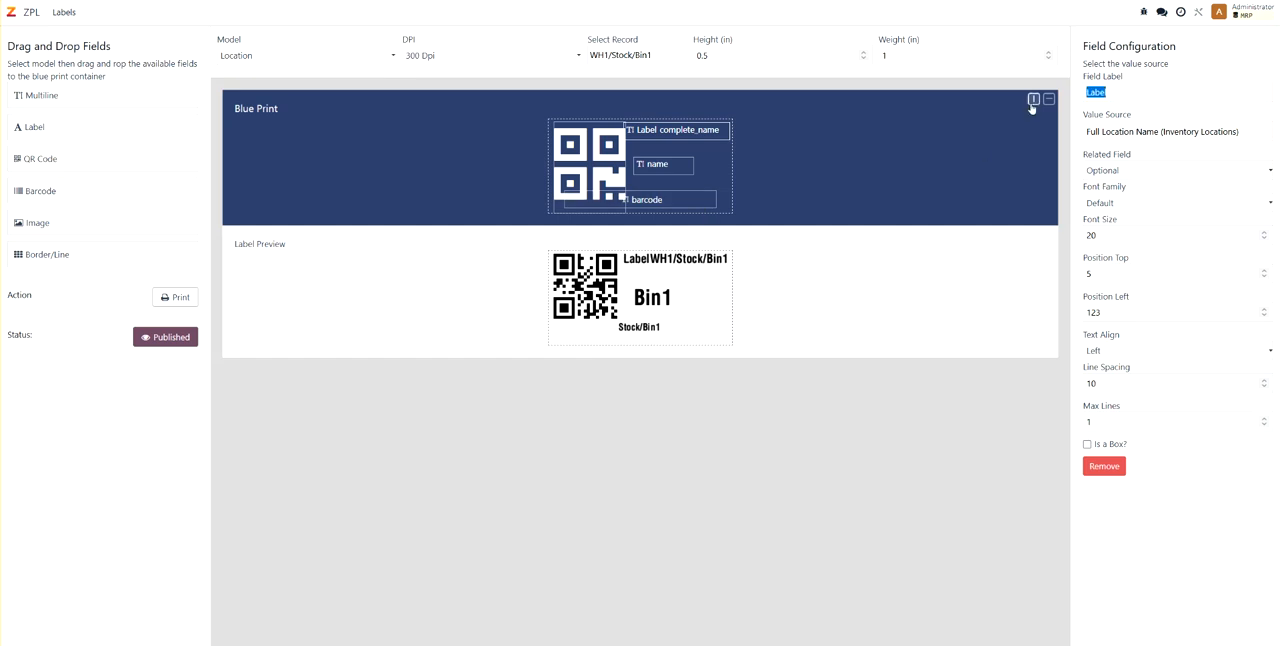
pyautogui.press('BackSpace')
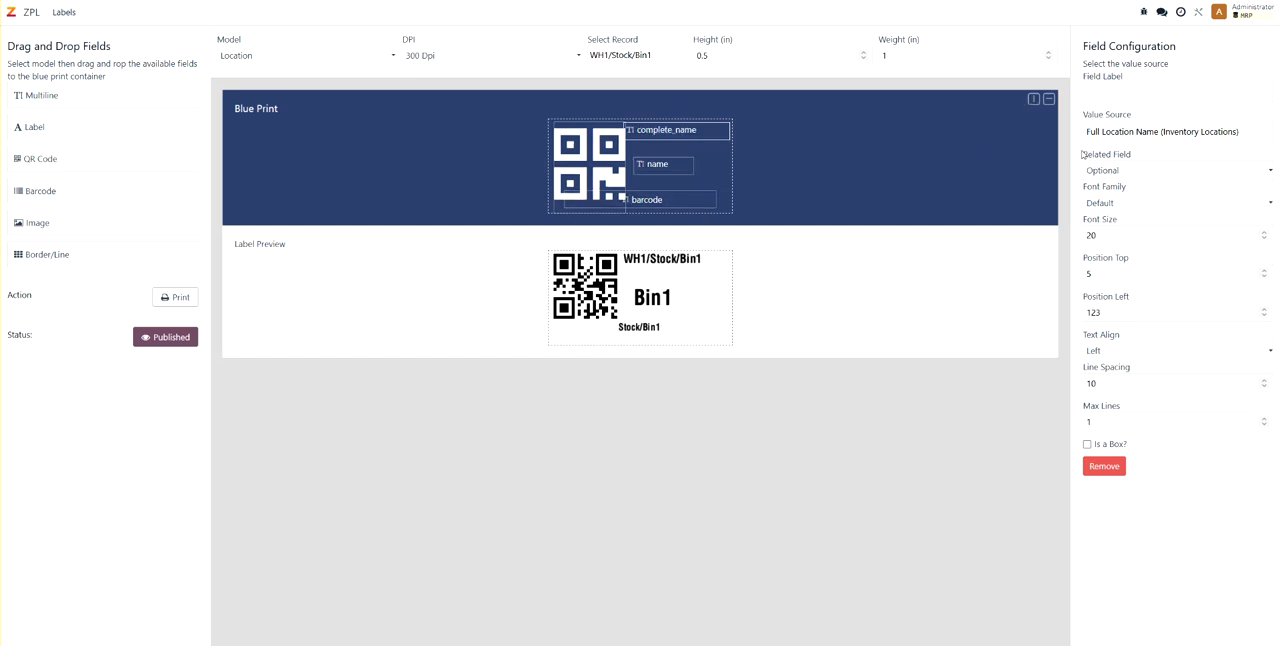
pyautogui.moveTo(650, 120); pyautogui.dragTo(653, 123)
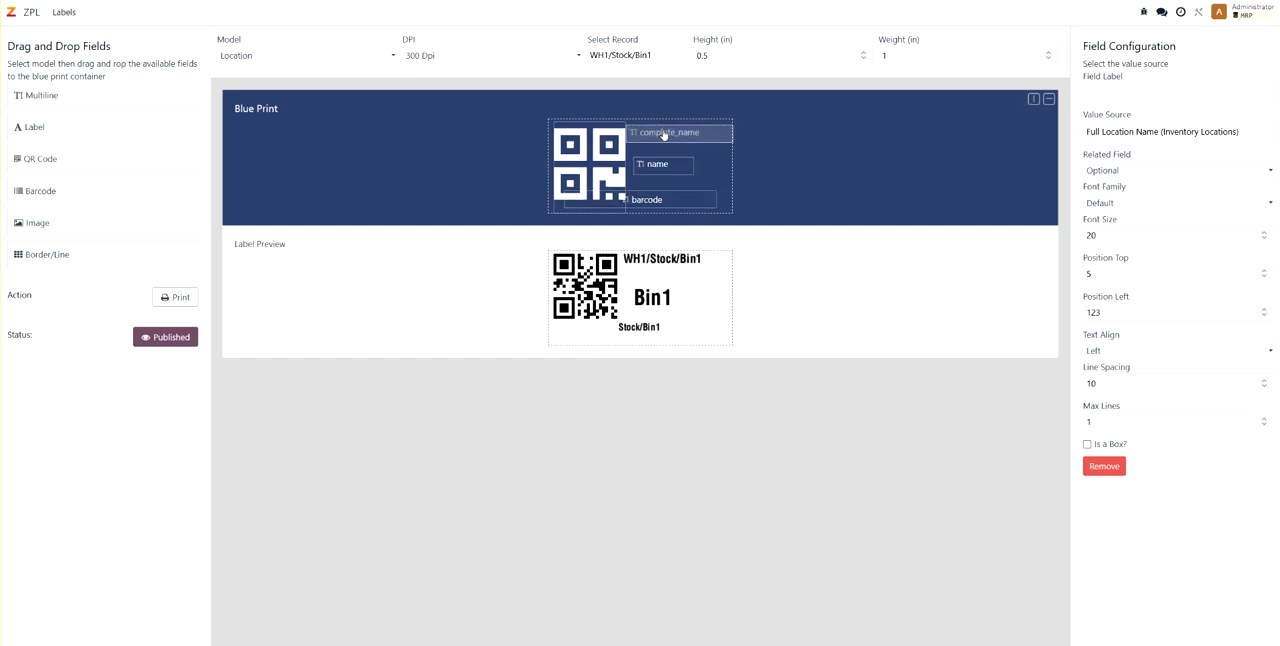
pyautogui.click(1264, 239)
pyautogui.click(1264, 239)
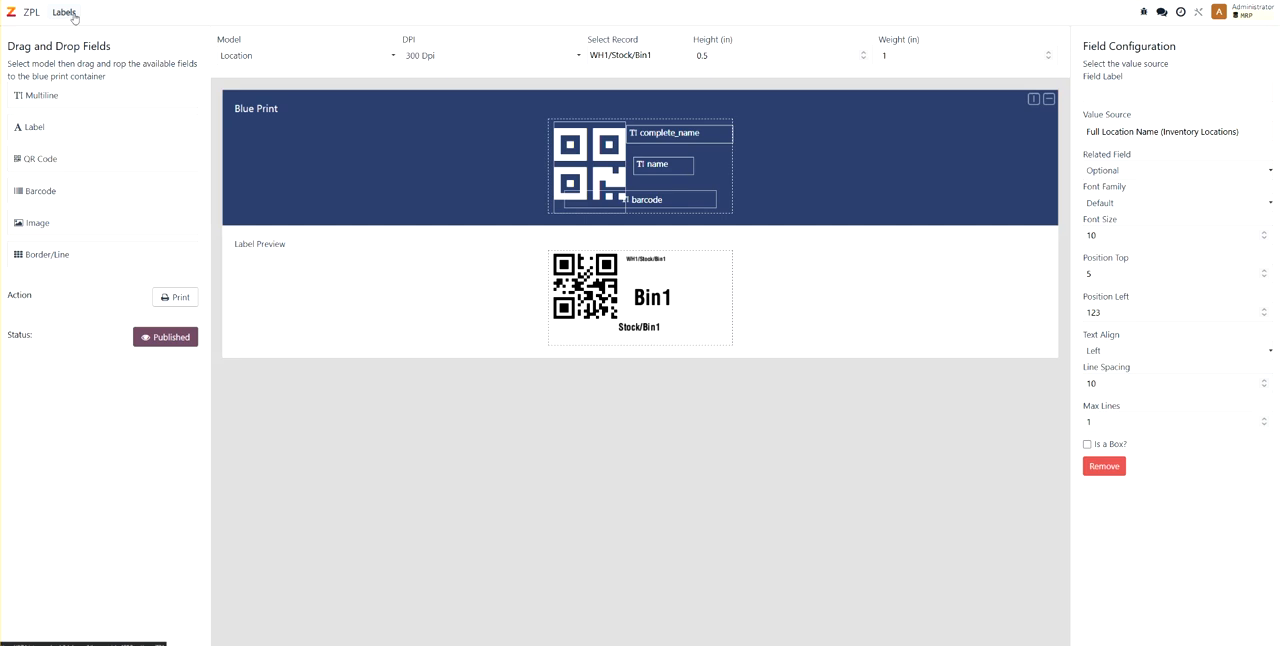
# - Open the existing Product label design and examine the label choices in its print dialog without printing
pyautogui.click(72, 16)
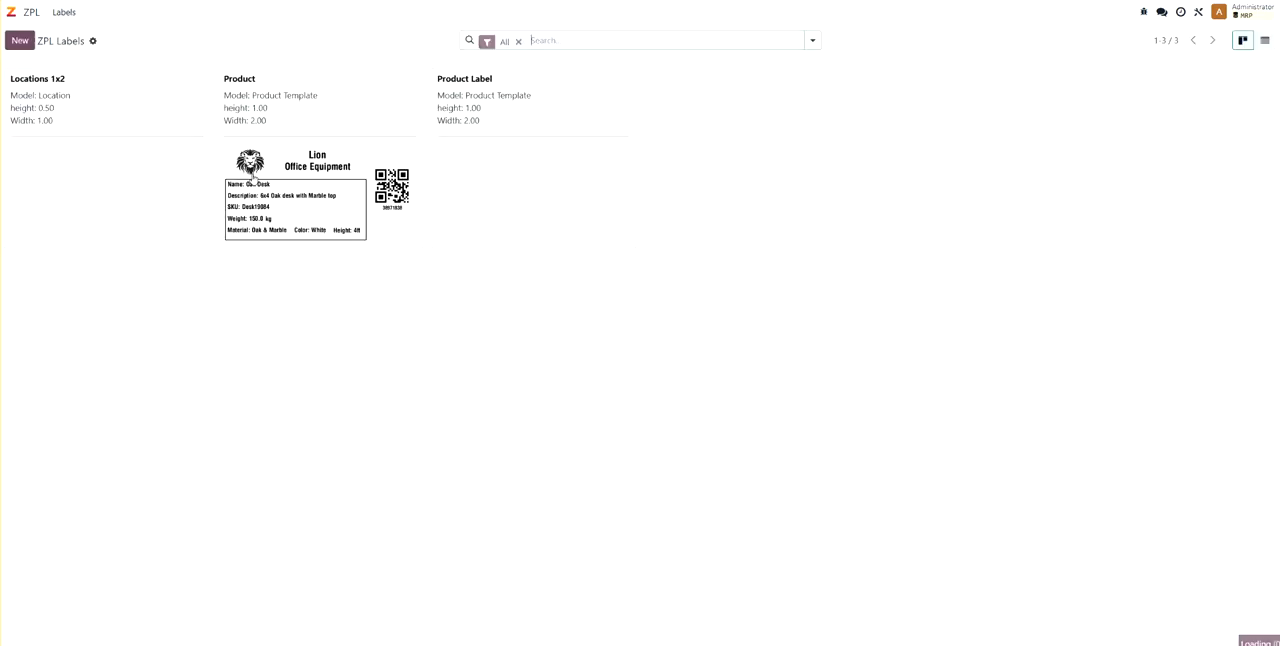
pyautogui.click(357, 148)
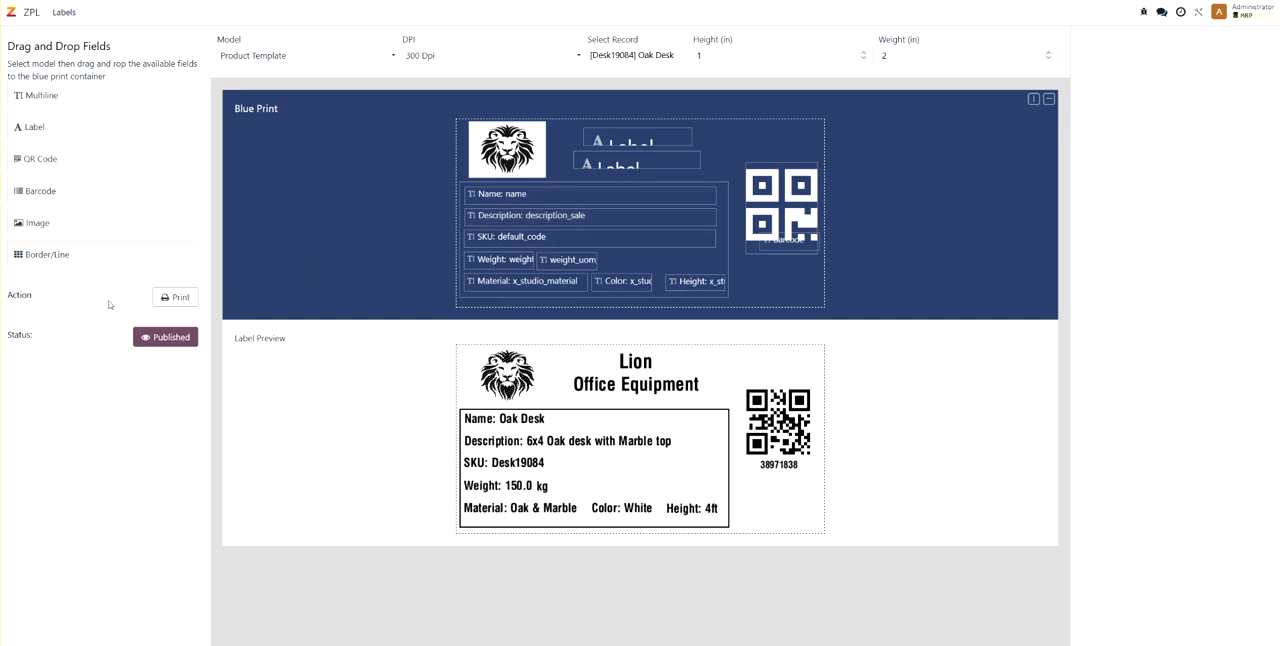
pyautogui.click(174, 299)
pyautogui.click(444, 331)
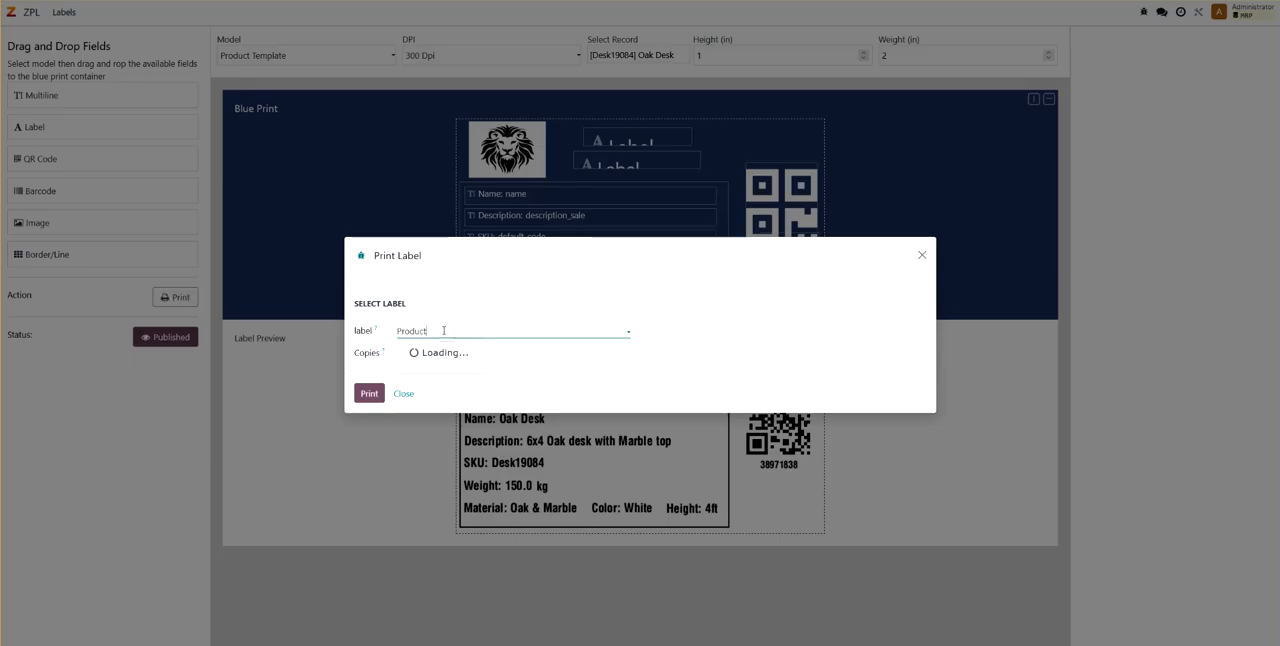
pyautogui.click(444, 331)
pyautogui.click(404, 394)
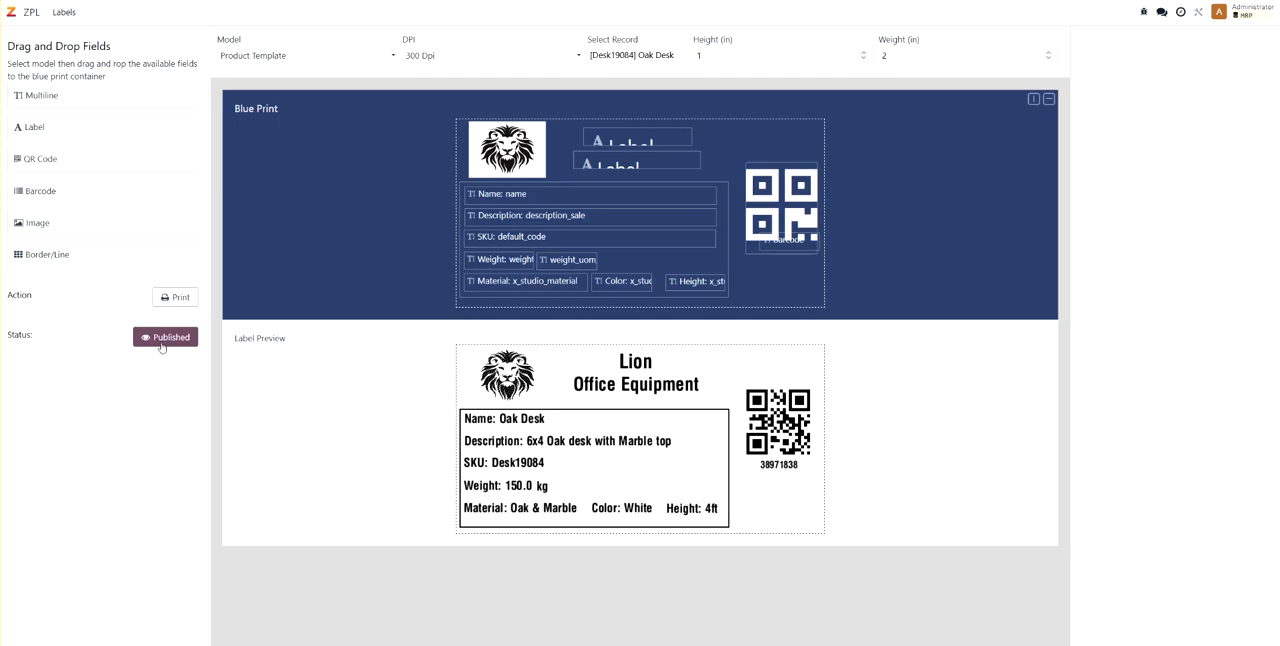
# - Switch to the Oak Desk product record in Inventory, check its ZPL label choices and print one copy of the Product label
pyautogui.click(190, 1)
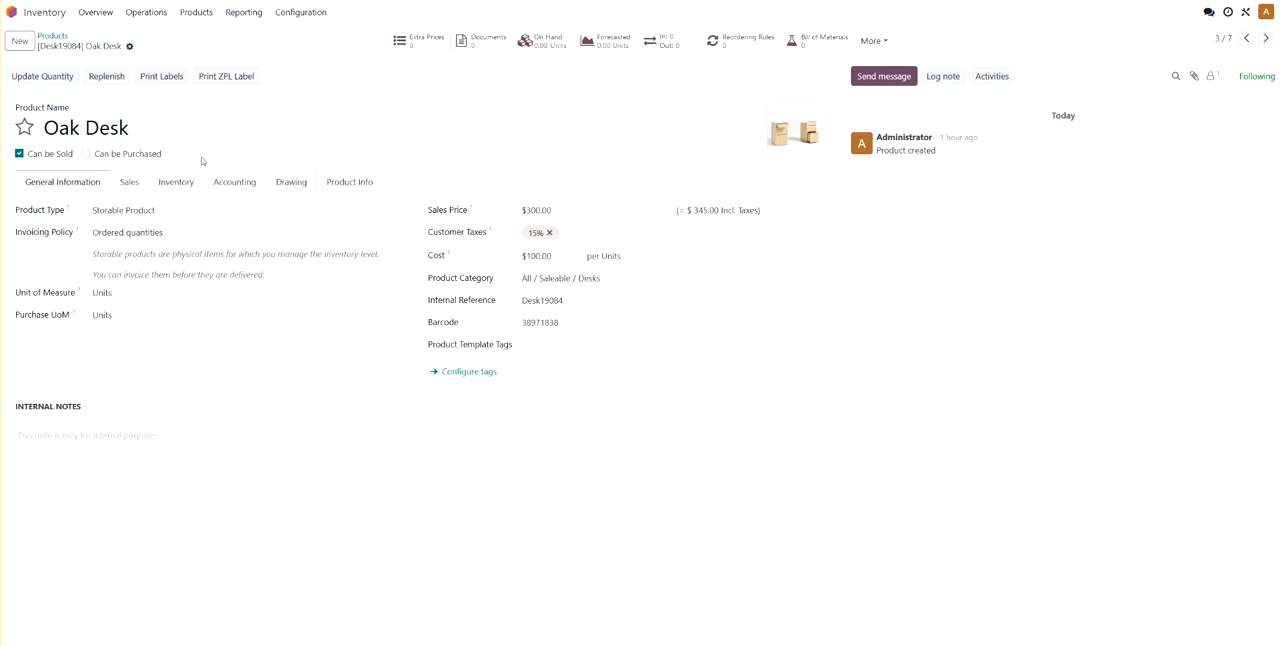
pyautogui.click(222, 80)
pyautogui.click(432, 331)
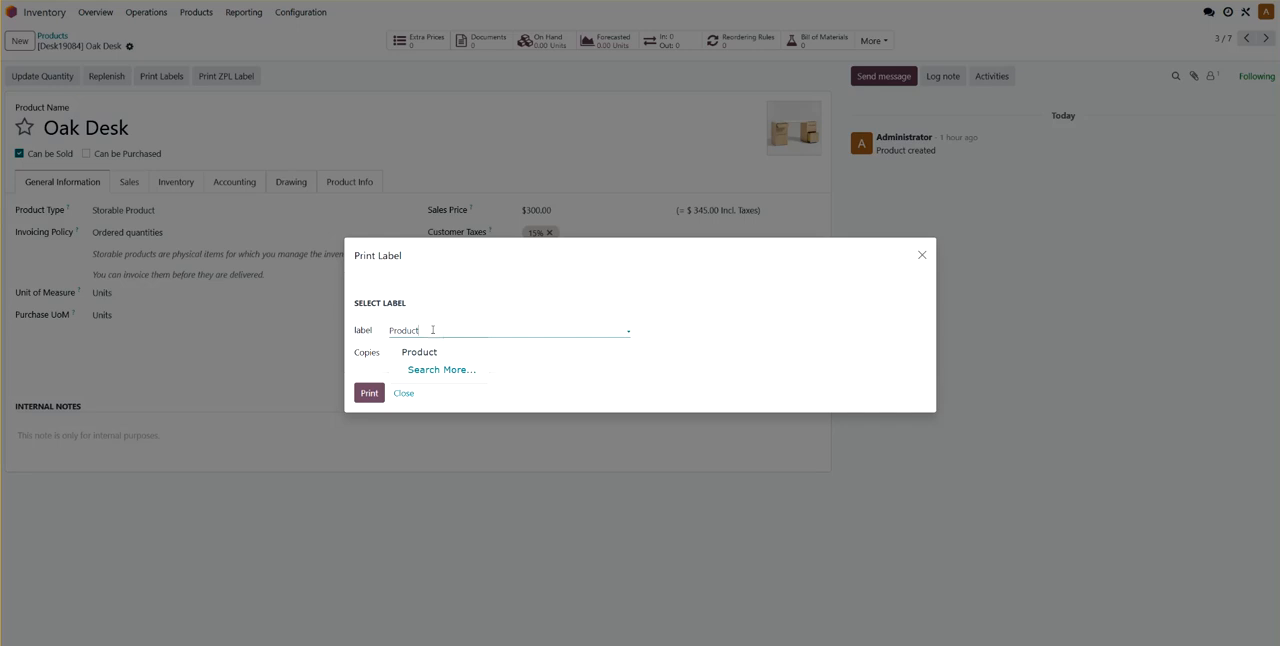
pyautogui.click(405, 398)
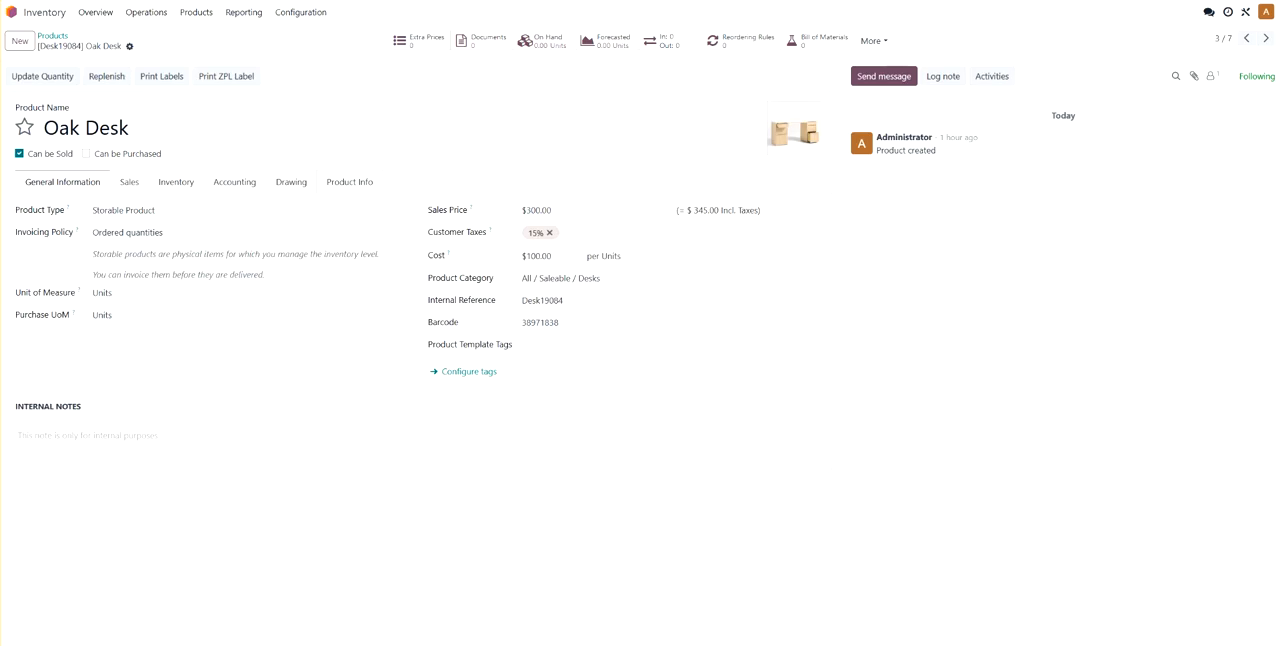
pyautogui.click(229, 77)
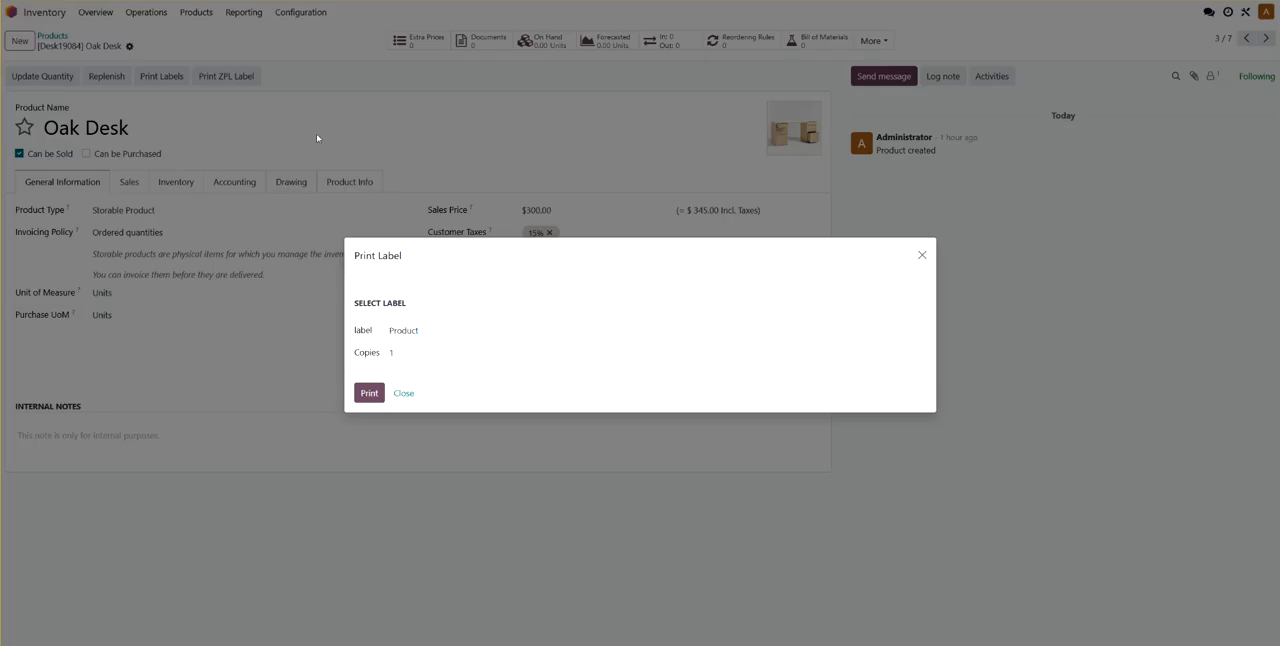
pyautogui.click(369, 393)
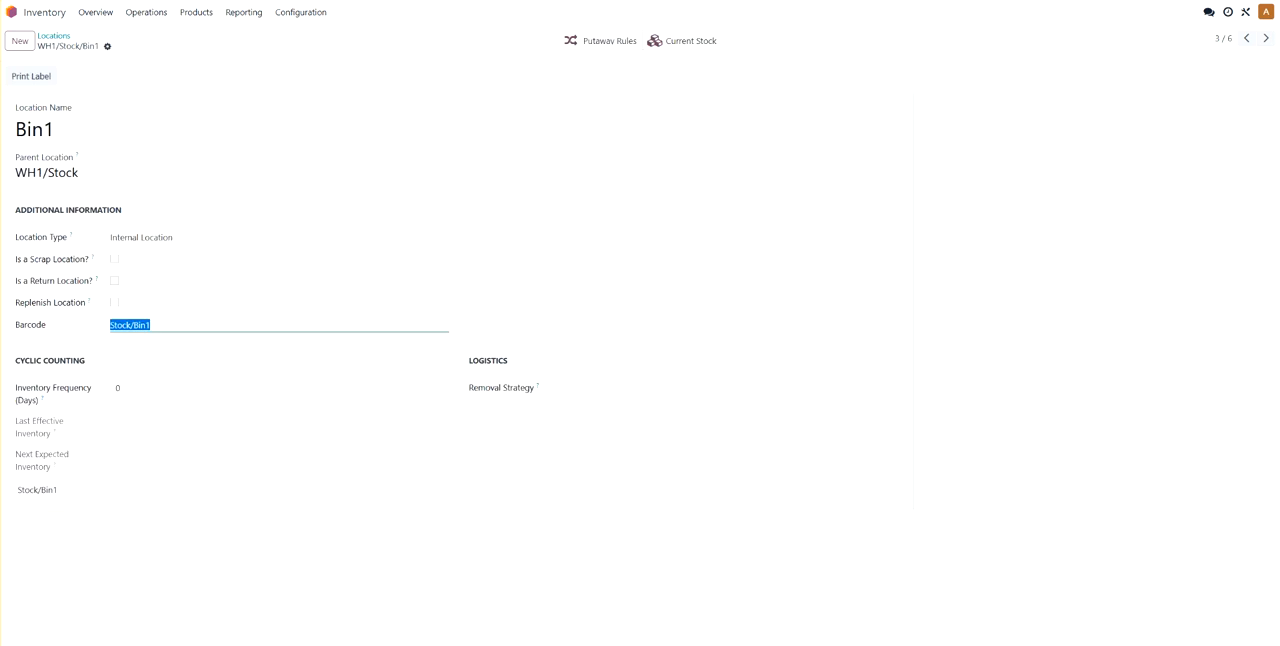
# - Switch to the Bin1 location record and examine its print dialog's label choices, closing it without printing
pyautogui.click(31, 77)
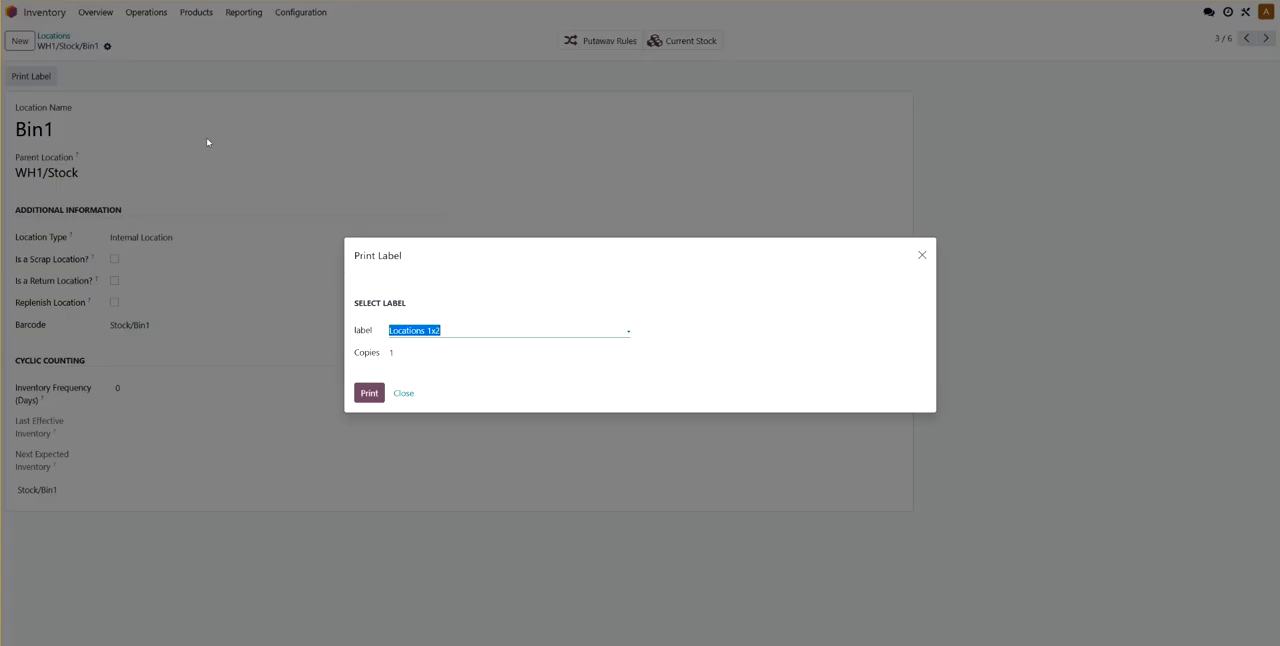
pyautogui.click(442, 330)
pyautogui.click(433, 352)
pyautogui.click(405, 393)
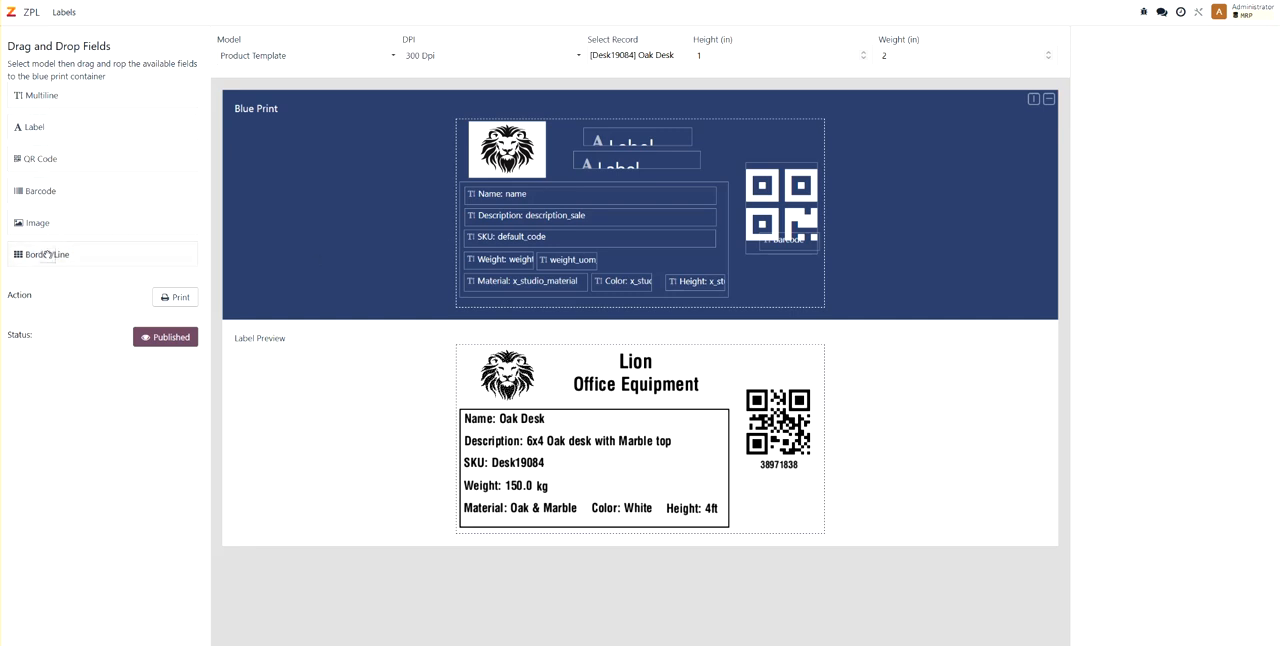
# - Return to the Product label design, examine the logo image's settings and set the Lion label's font size to 39
pyautogui.click(540, 147)
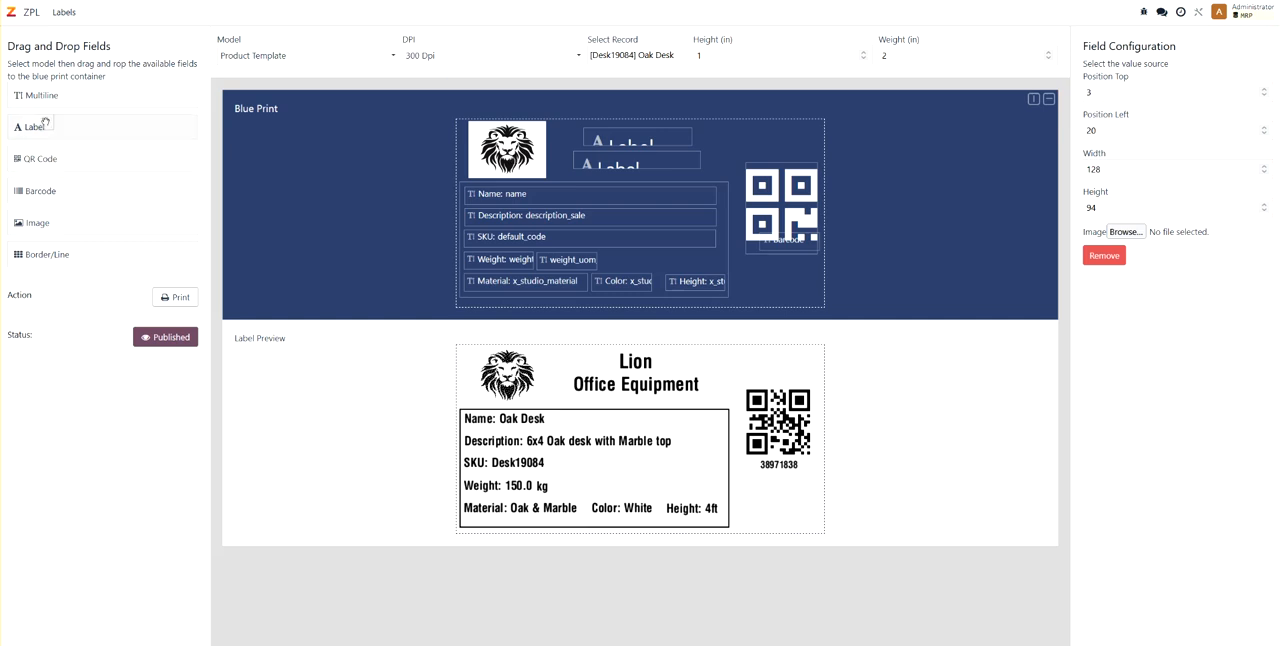
pyautogui.click(640, 137)
pyautogui.click(1263, 164)
pyautogui.click(1263, 164)
pyautogui.click(1263, 164)
pyautogui.click(1263, 164)
pyautogui.click(1263, 164)
pyautogui.click(1263, 164)
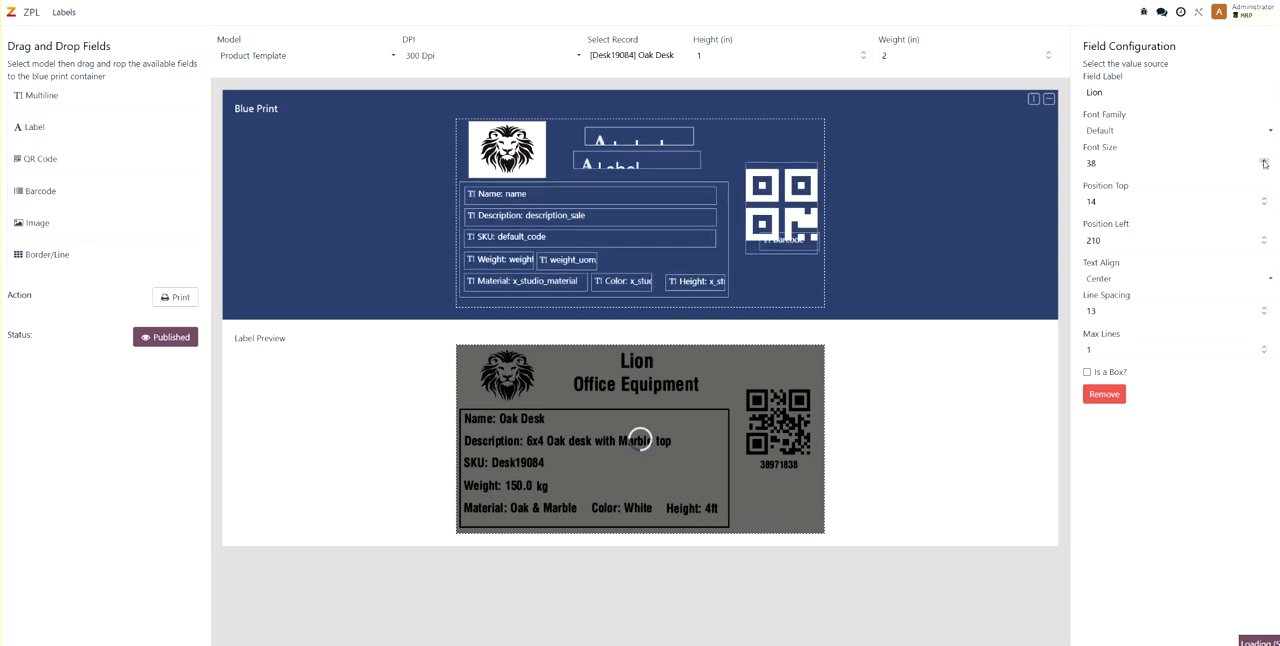
pyautogui.click(1263, 164)
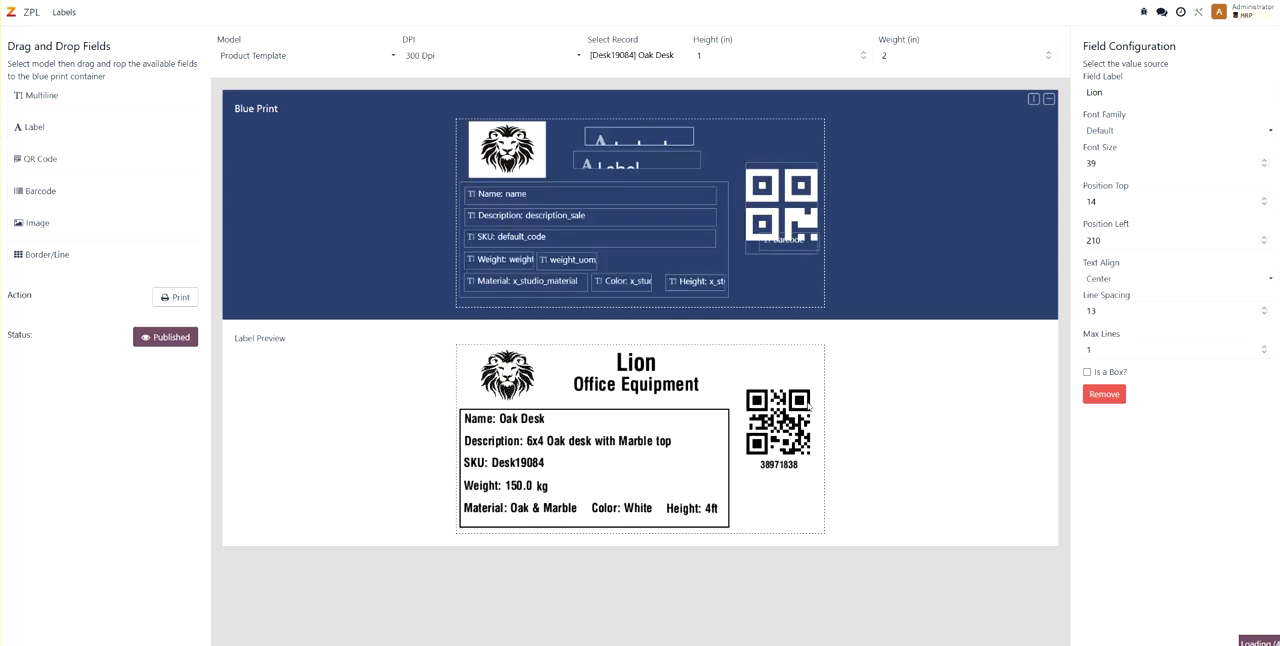
# - Examine the configuration of the QR code and the barcode text field on the Product blueprint
pyautogui.click(781, 182)
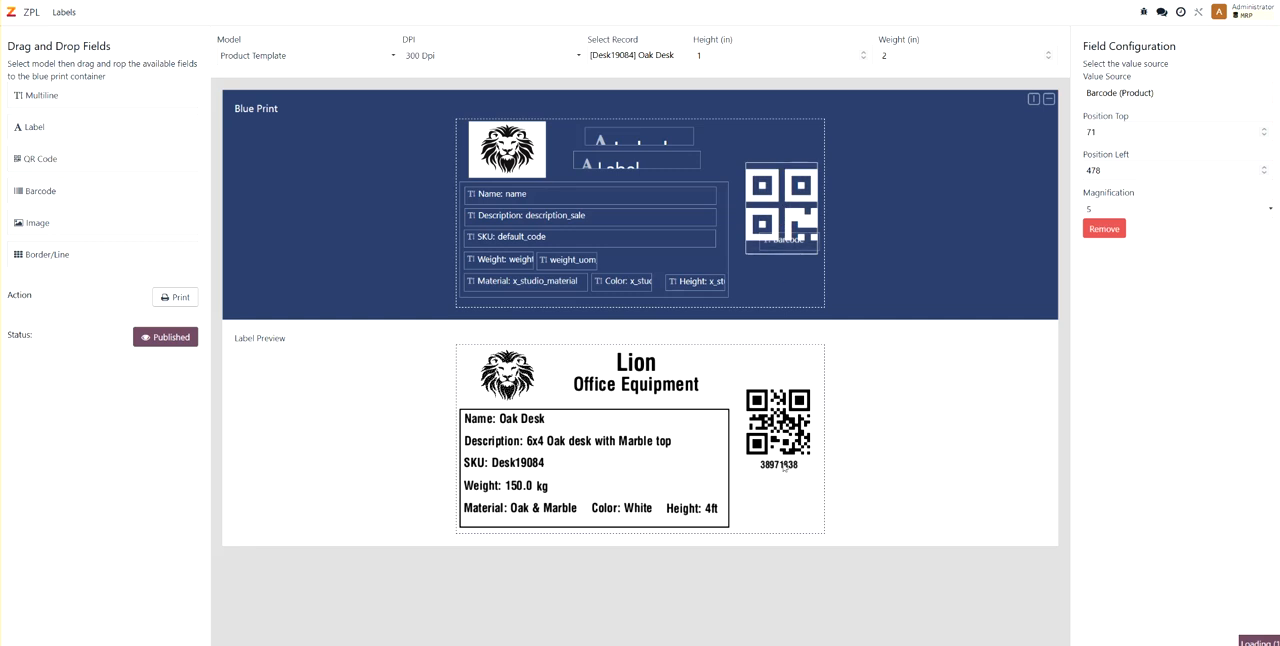
pyautogui.click(791, 253)
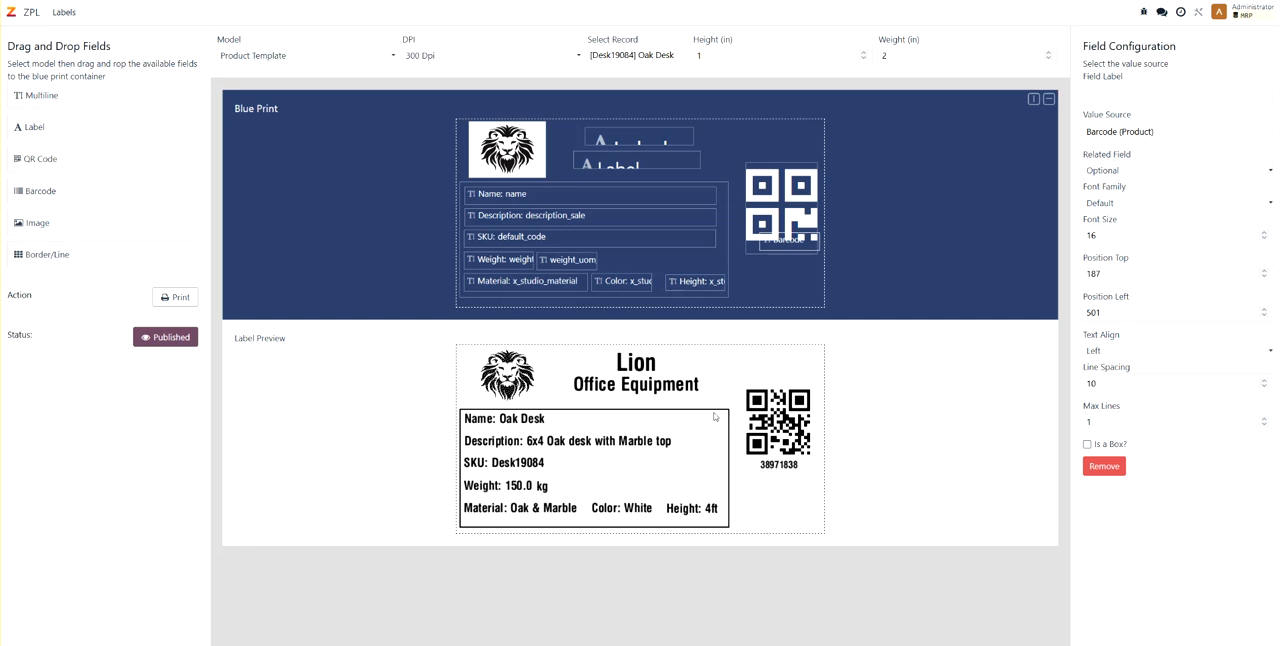
# - Widen the border around the product details slightly and set its stroke to 4
pyautogui.click(726, 187)
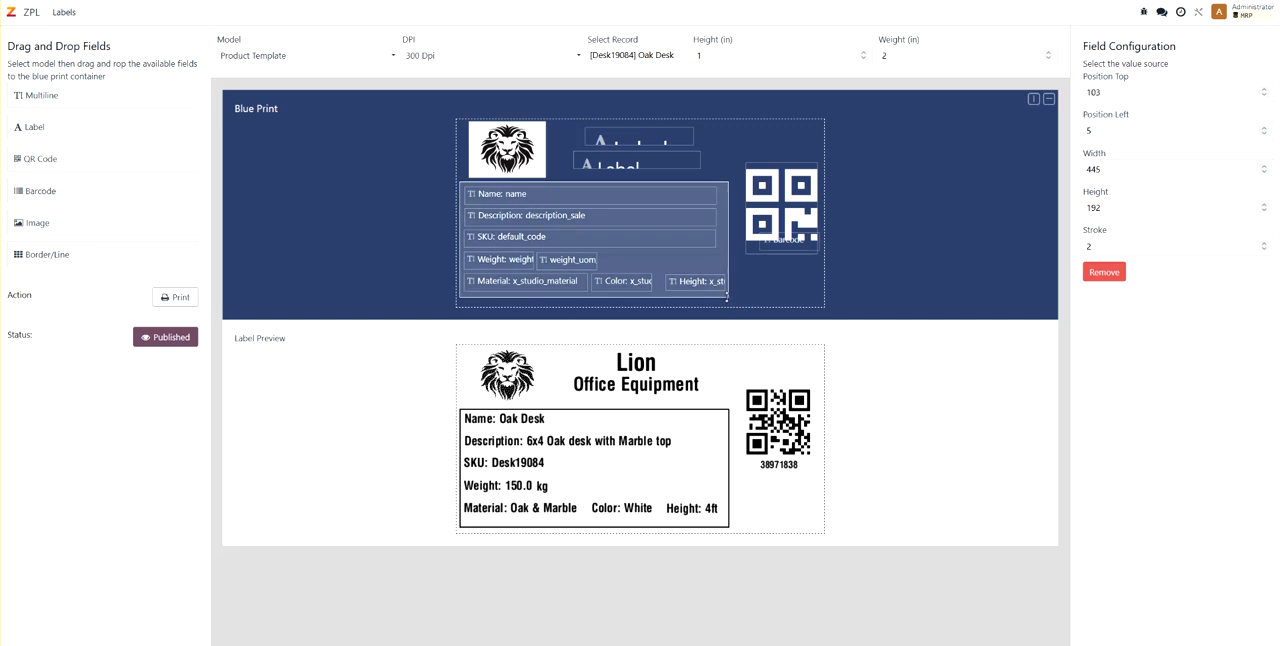
pyautogui.moveTo(725, 296); pyautogui.dragTo(741, 298)
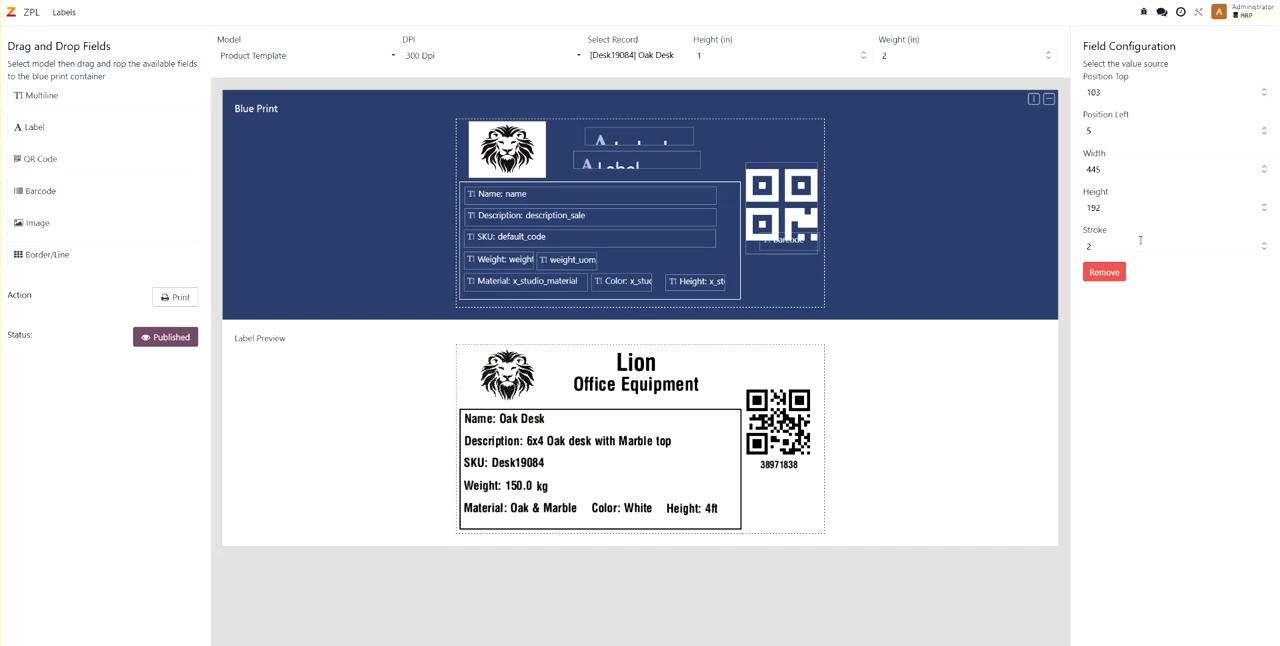
pyautogui.click(1264, 244)
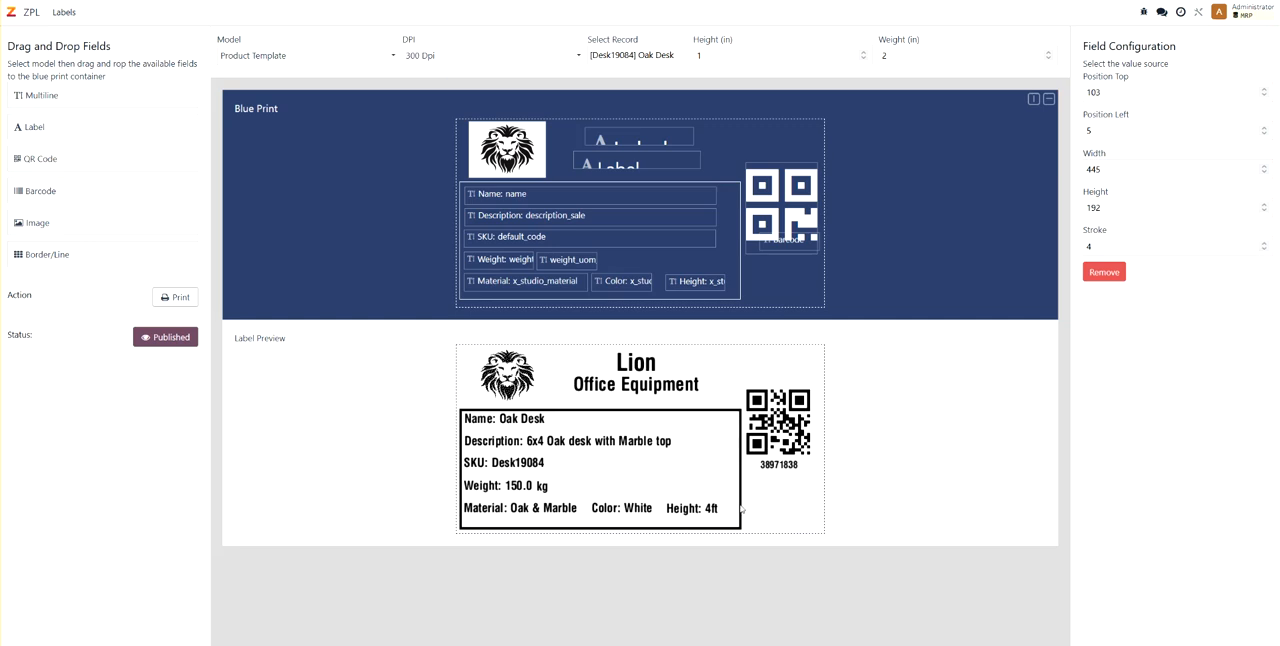
# - Flatten the border into a single horizontal line above the product name by reducing its height to 0
pyautogui.click(731, 188)
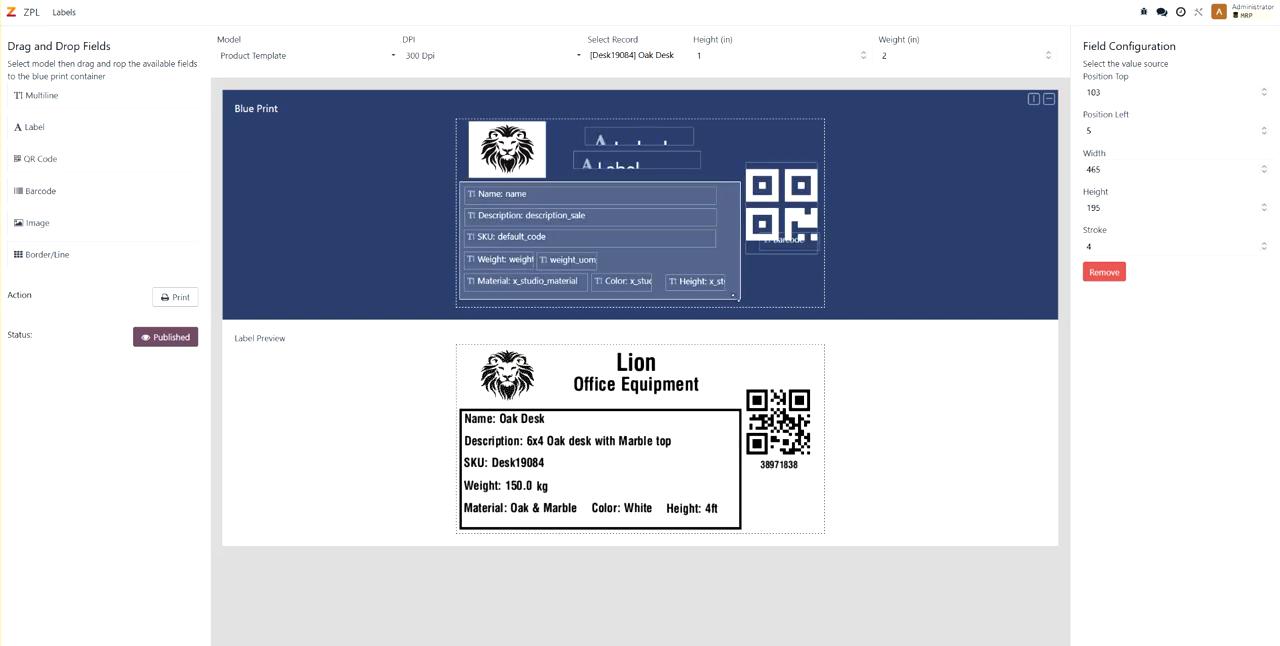
pyautogui.moveTo(732, 297); pyautogui.dragTo(738, 184)
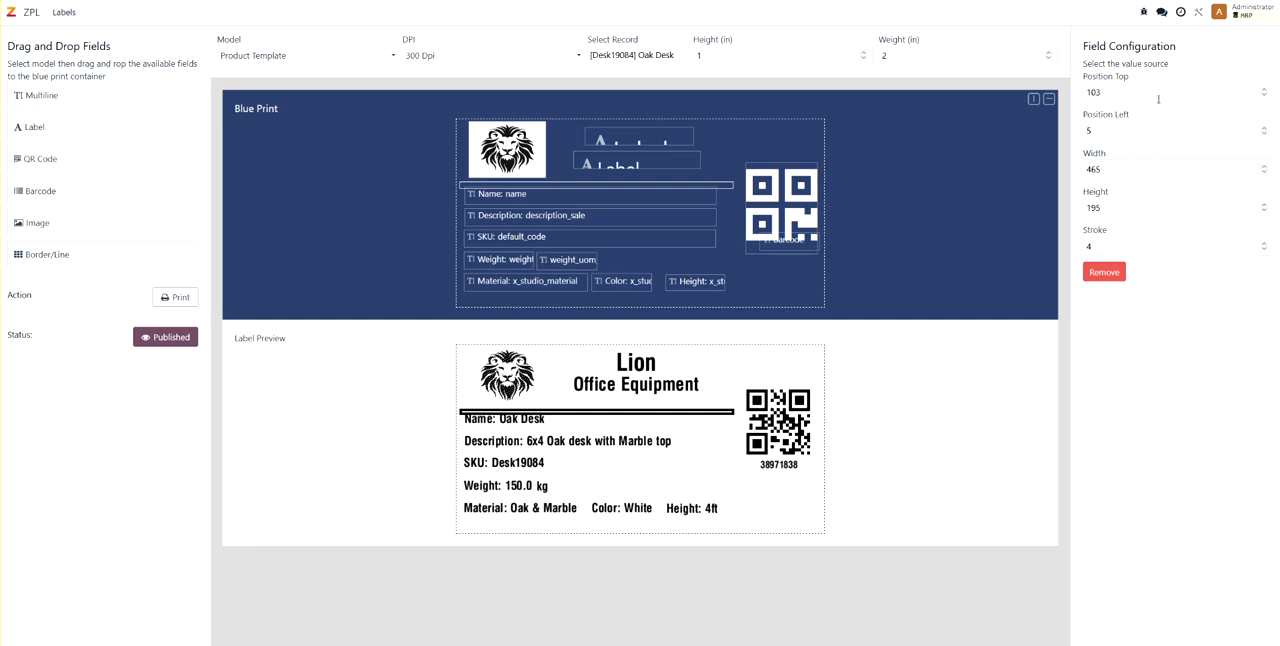
pyautogui.write('0')
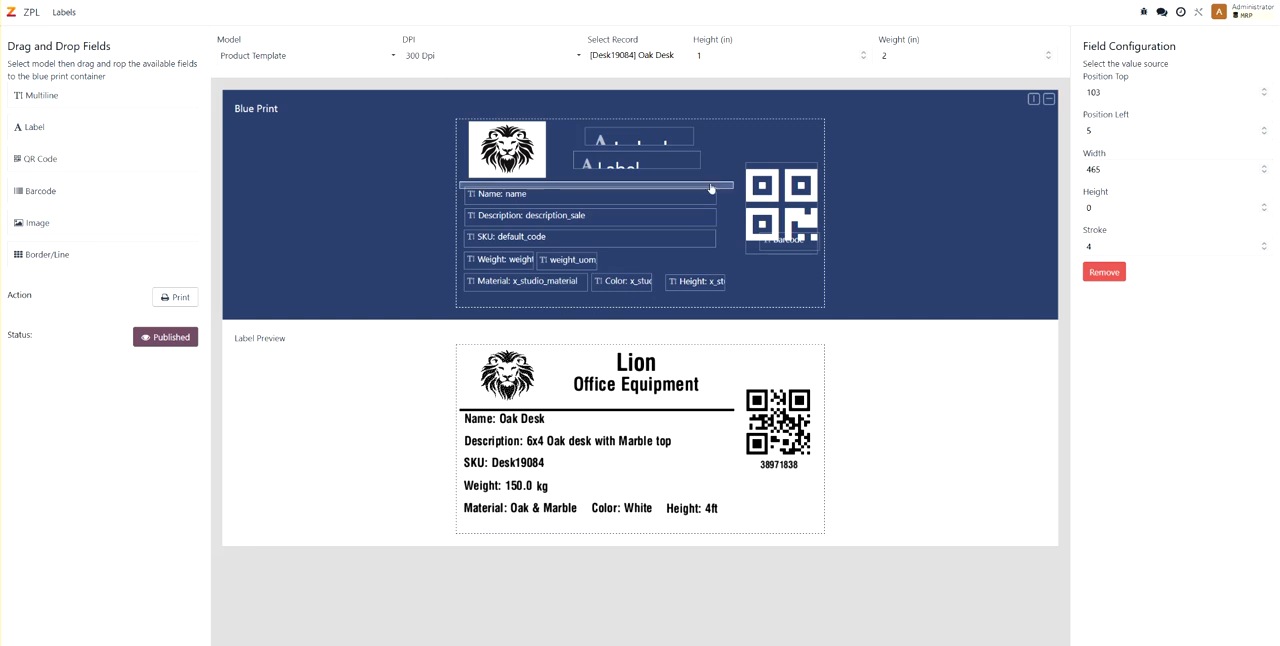
# - Nudge the horizontal line slightly up and to the right, keeping it between the logo and the product name
pyautogui.moveTo(722, 187); pyautogui.dragTo(714, 184)
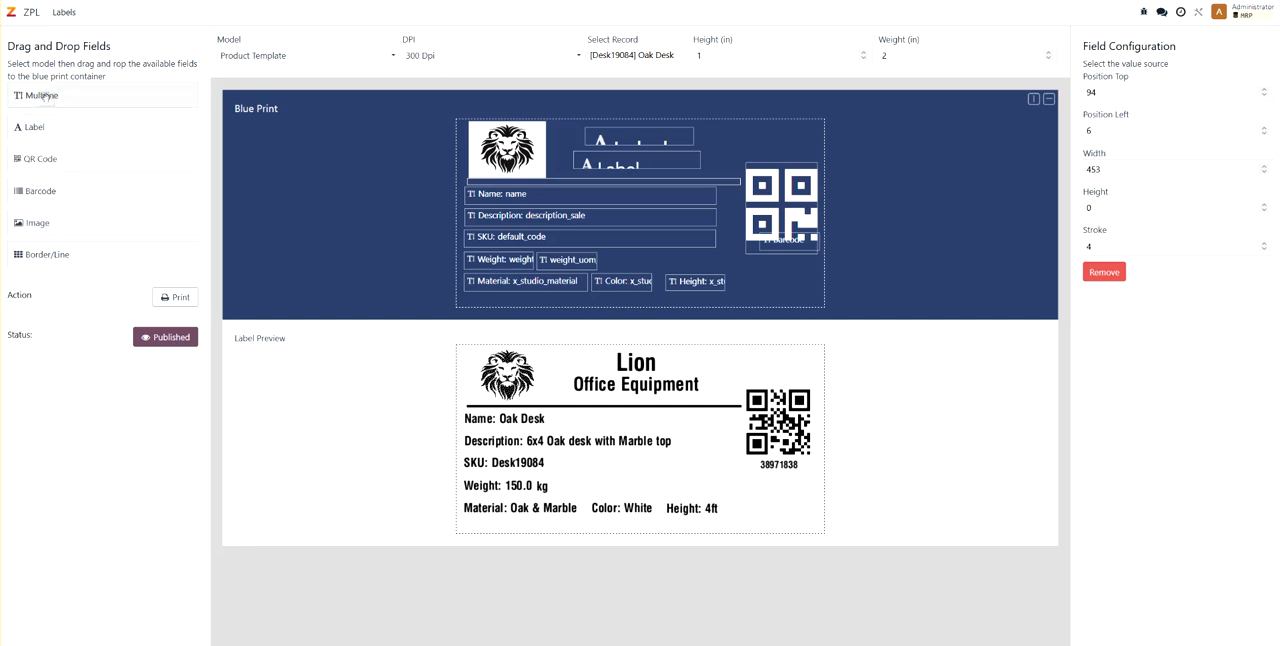
# - Add a multiline field without a label beside the weight unit on the blueprint, using Product Category (Product) as its value source
pyautogui.moveTo(47, 96); pyautogui.dragTo(634, 261)
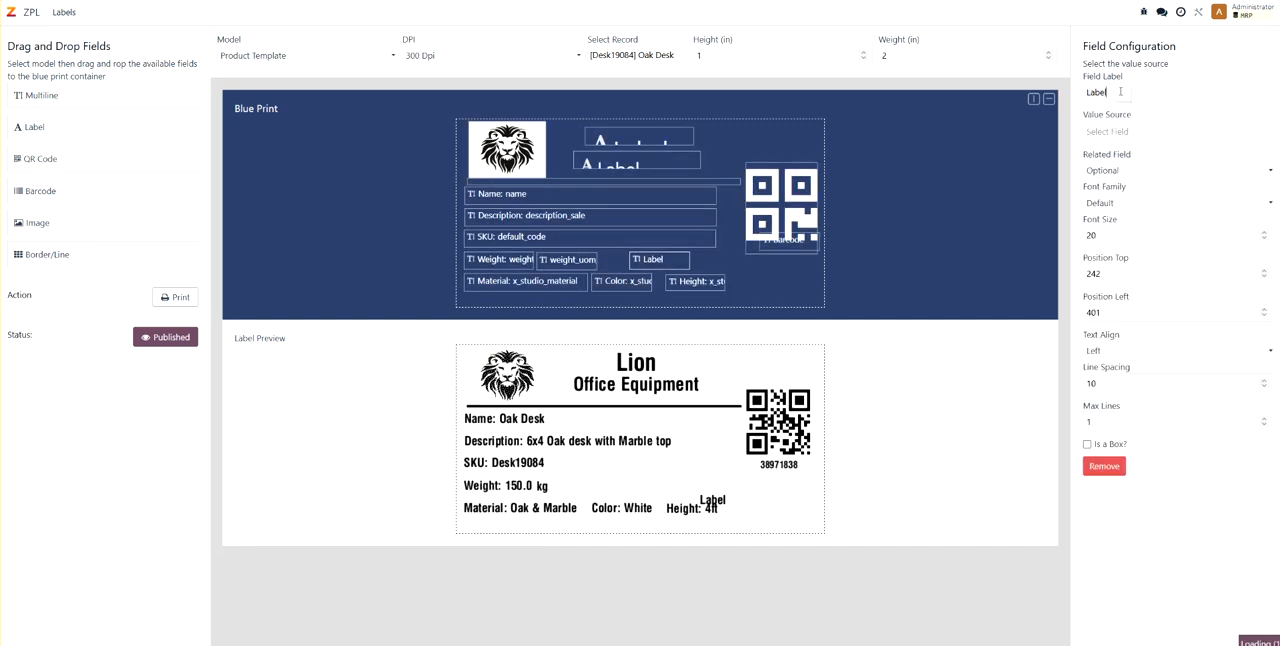
pyautogui.moveTo(1124, 90); pyautogui.dragTo(1077, 92)
pyautogui.press('BackSpace')
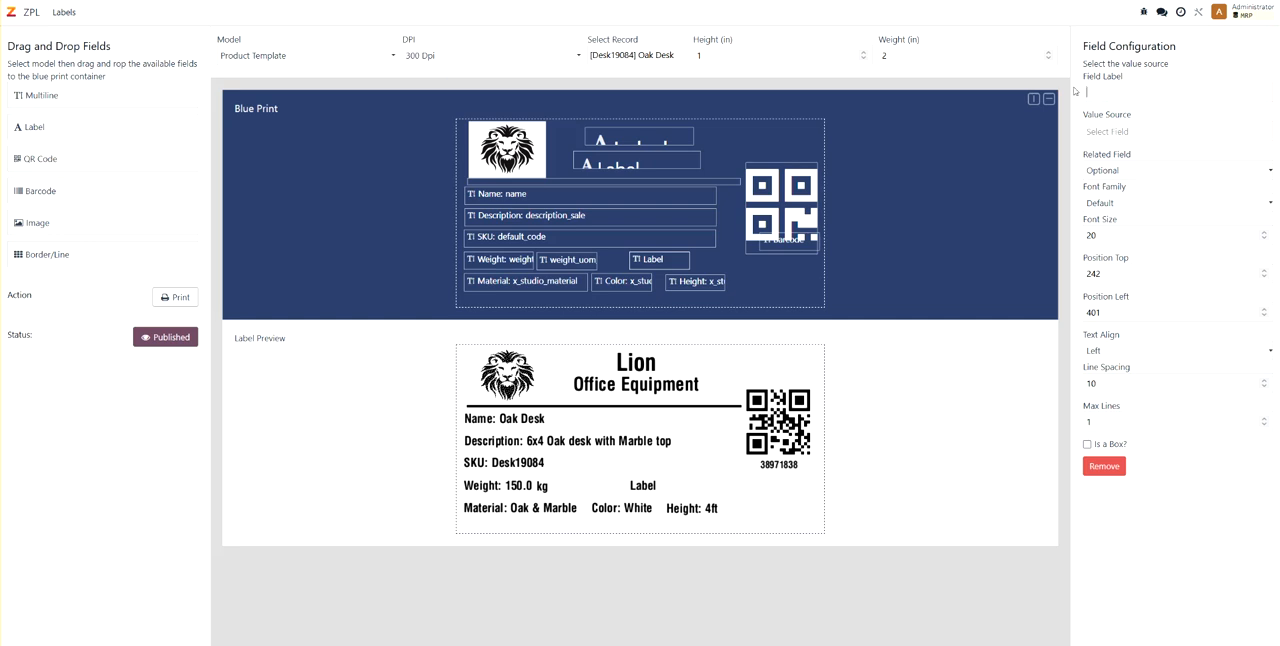
pyautogui.click(1124, 132)
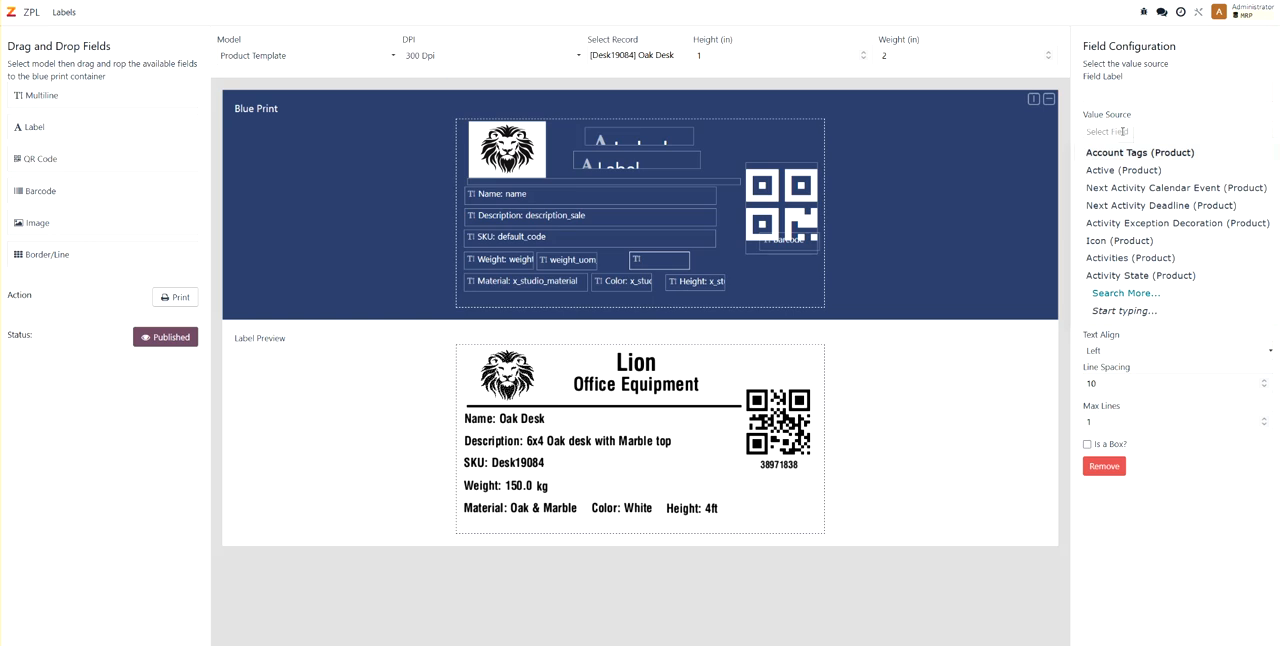
pyautogui.write('product')
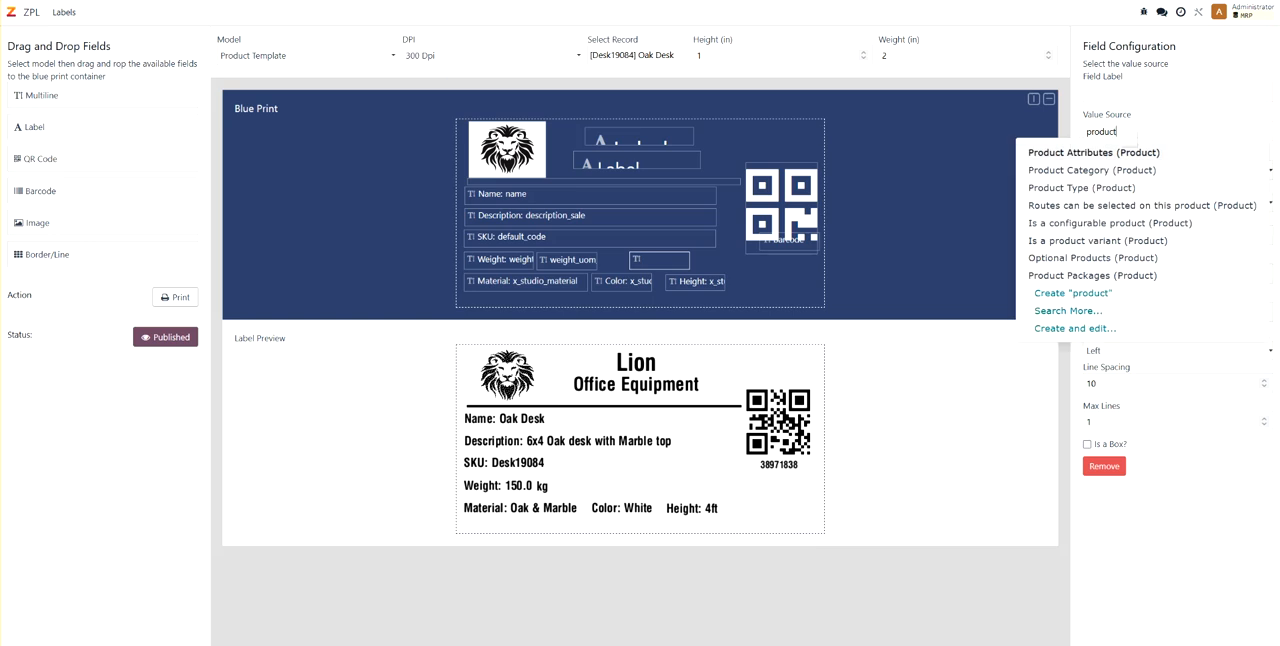
pyautogui.click(1124, 171)
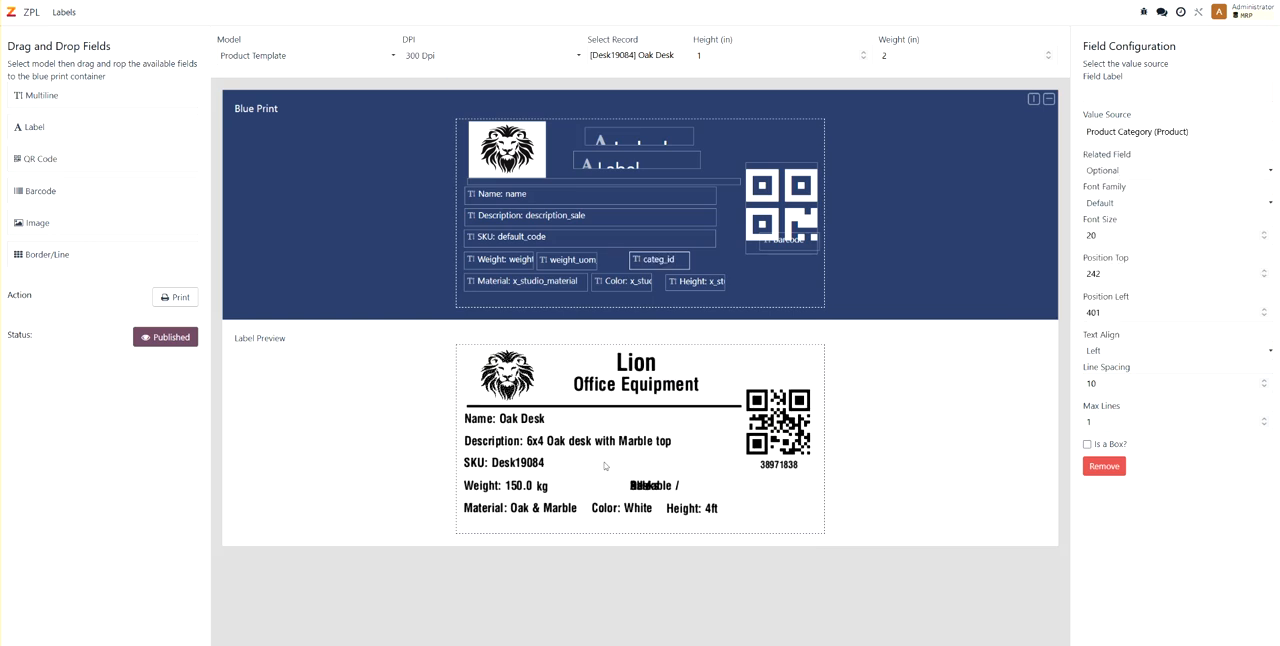
# - Widen the category field, shift it closer to the weight unit, and set its field label to "Cat:"
pyautogui.moveTo(692, 260); pyautogui.dragTo(807, 260)
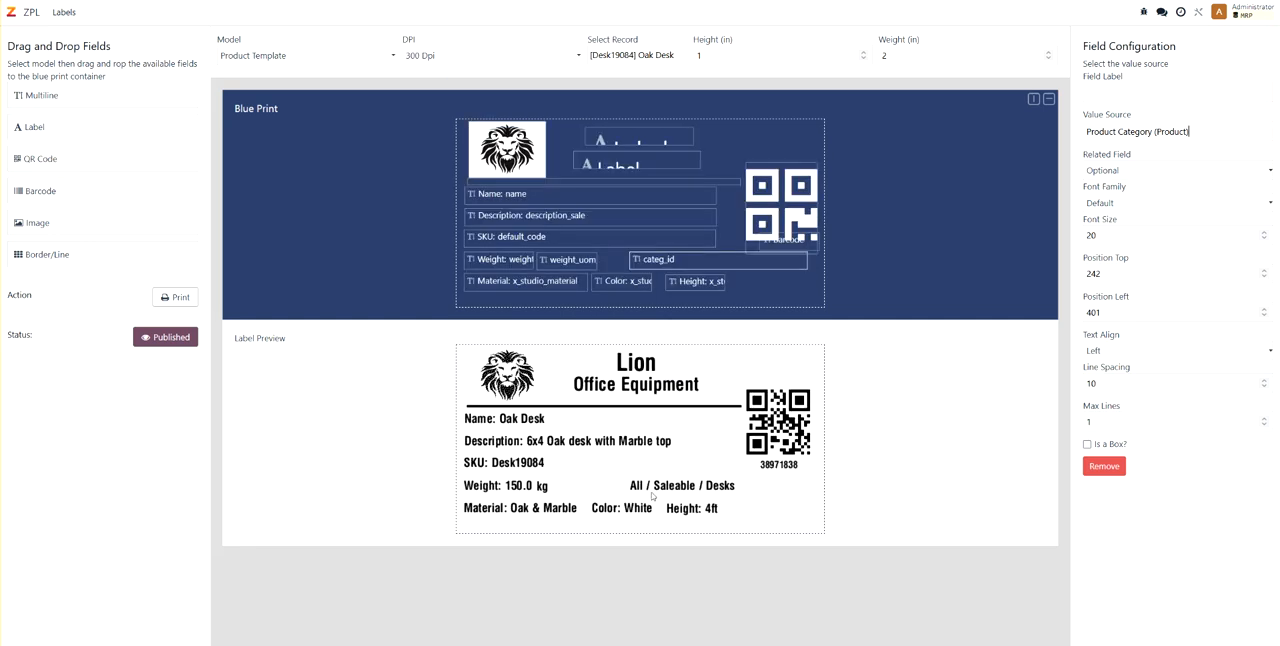
pyautogui.moveTo(677, 265); pyautogui.dragTo(650, 262)
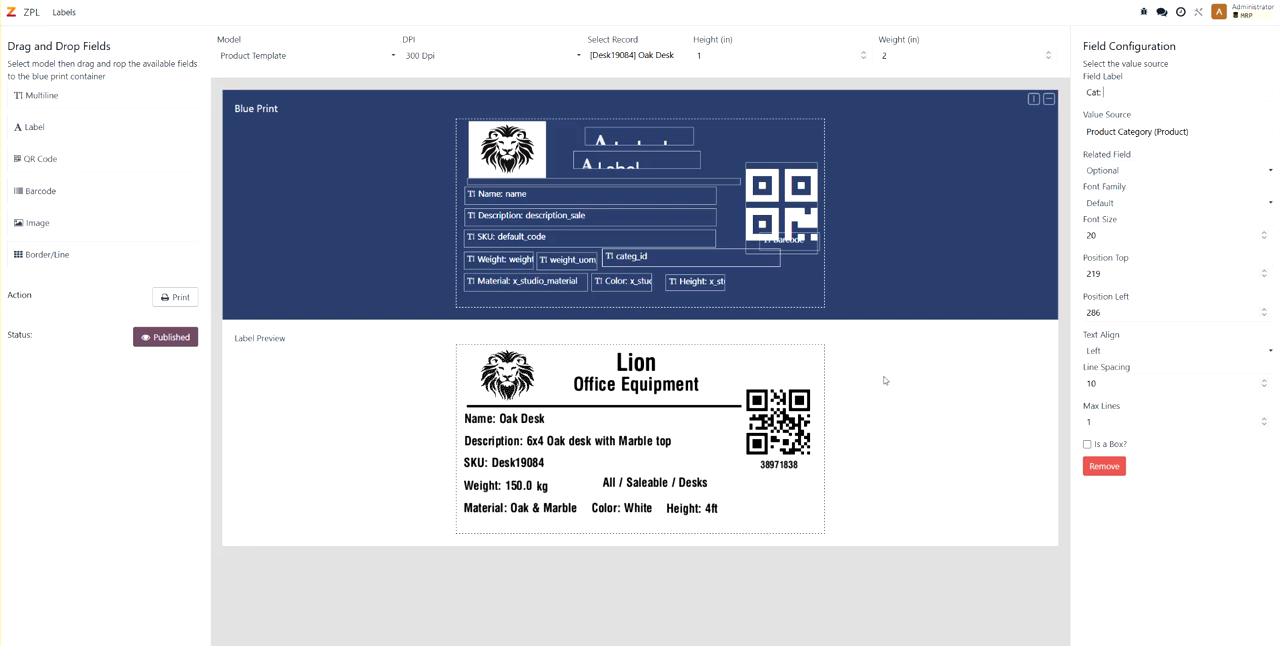
pyautogui.click(1069, 205)
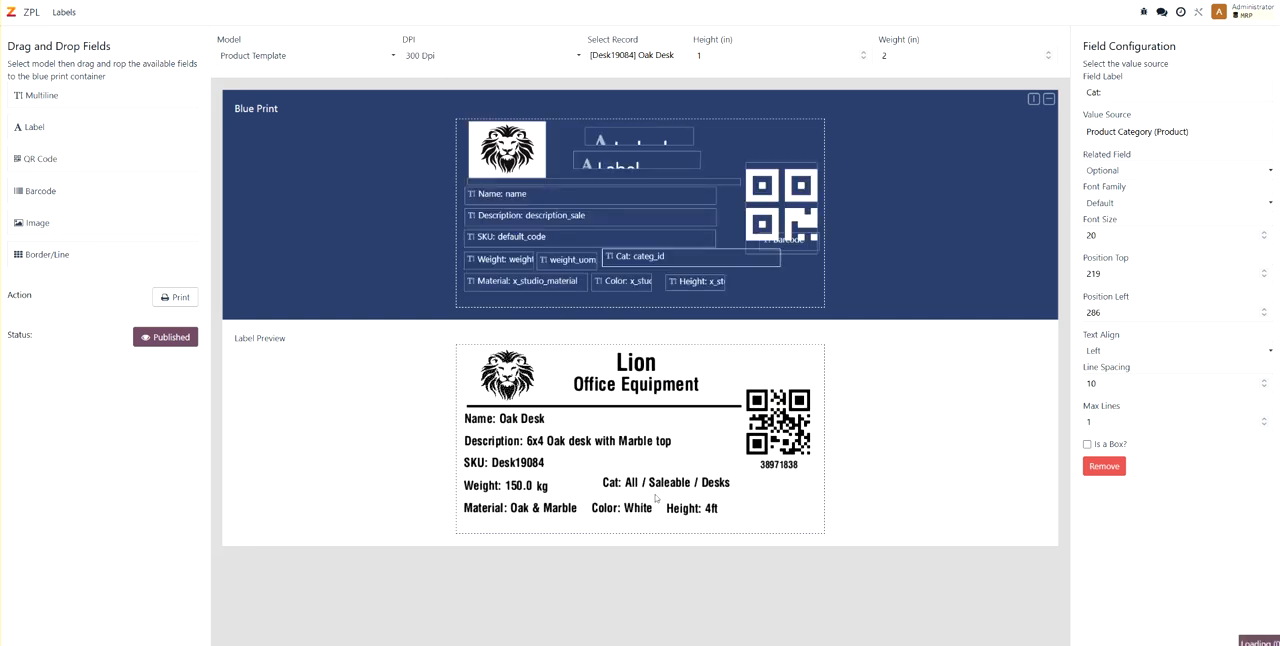
# - Set the category's related field to Name (Product Category), then align the field with the weight row and narrow it
pyautogui.click(1117, 176)
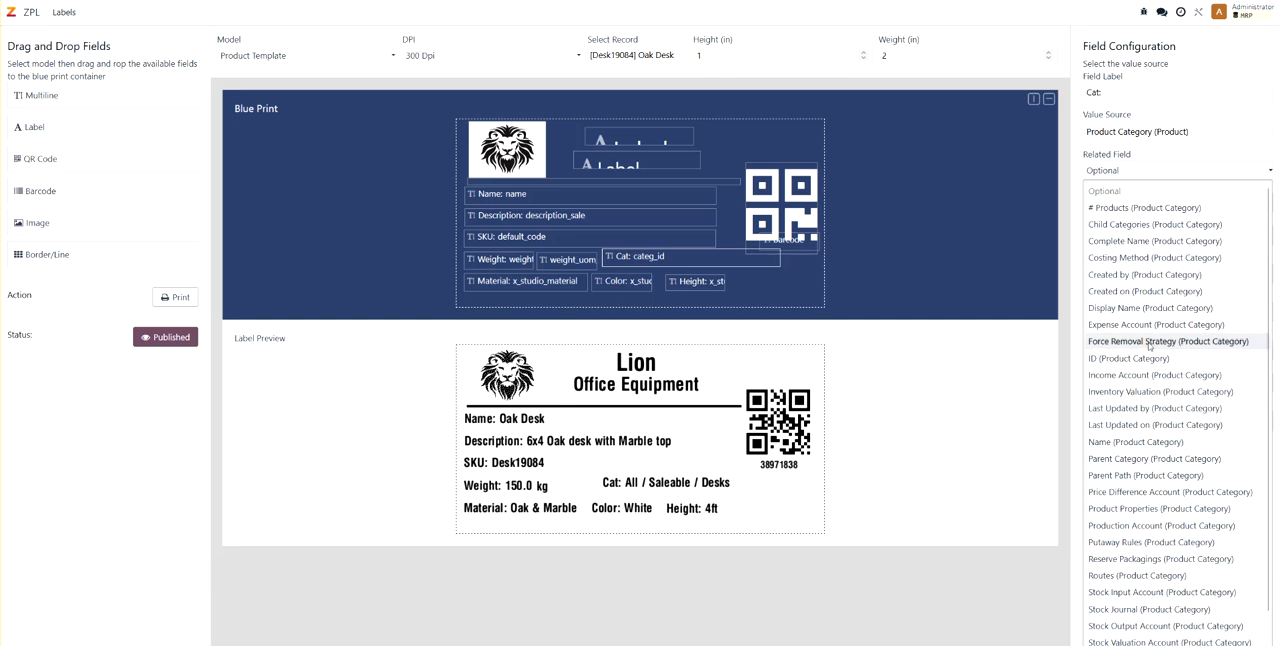
pyautogui.click(1130, 442)
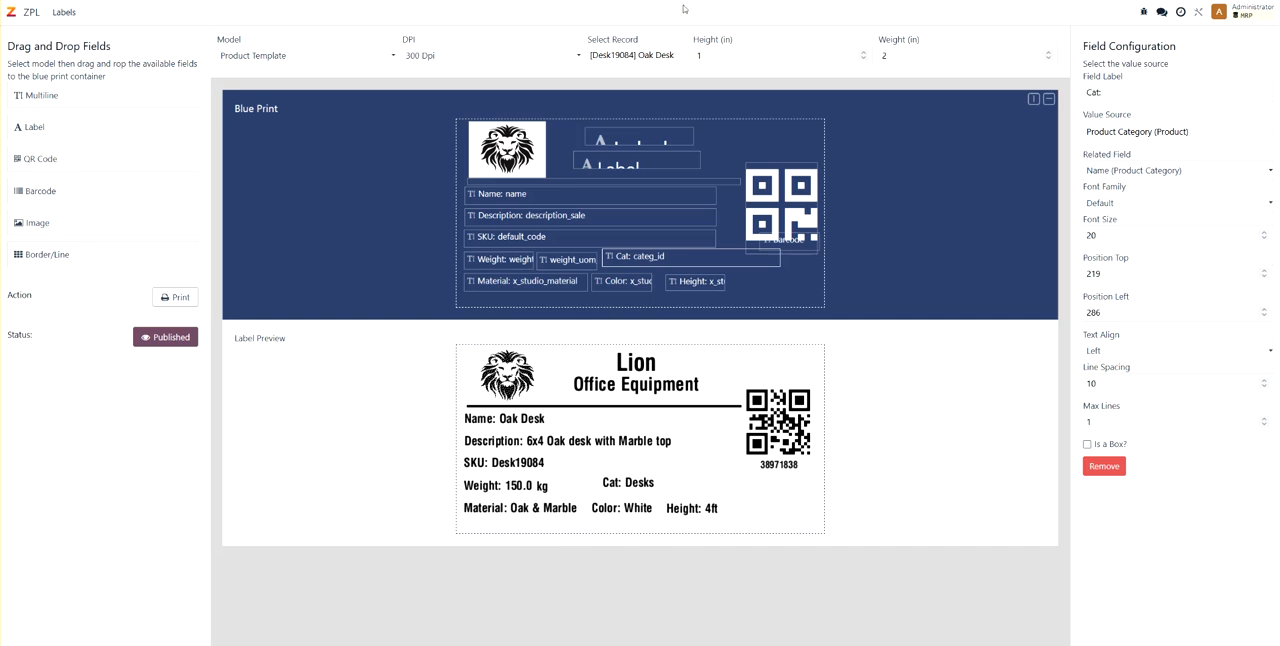
pyautogui.moveTo(662, 259); pyautogui.dragTo(685, 261)
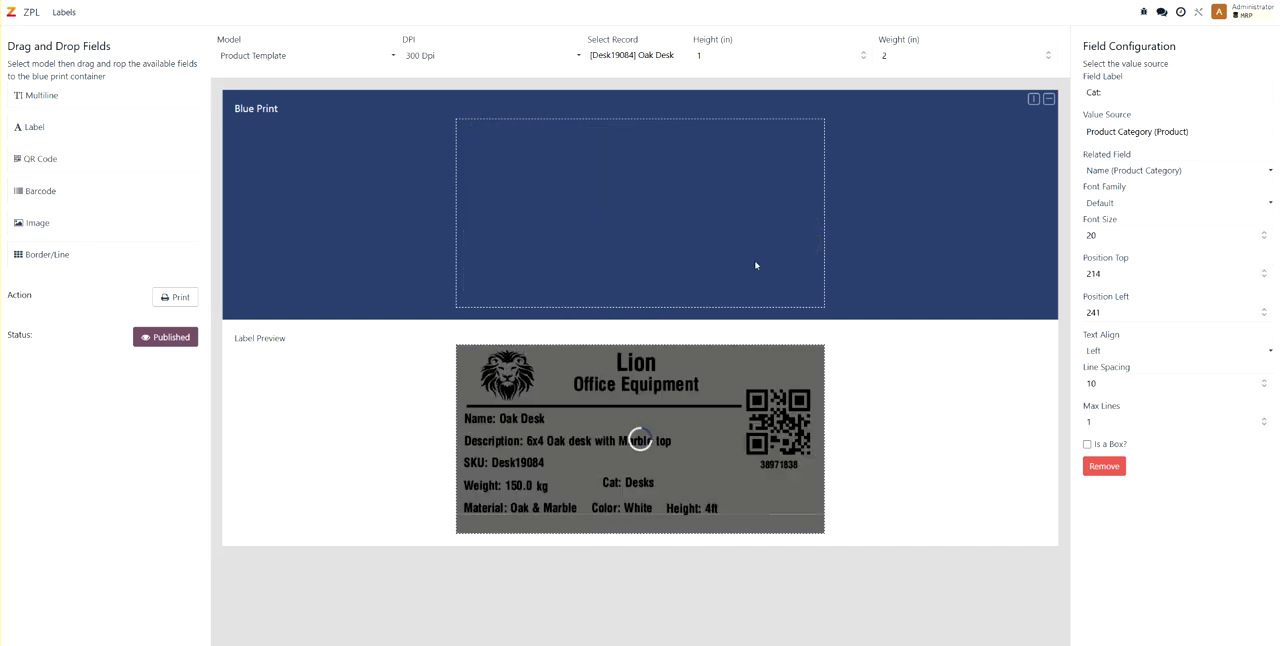
pyautogui.moveTo(797, 260); pyautogui.dragTo(723, 260)
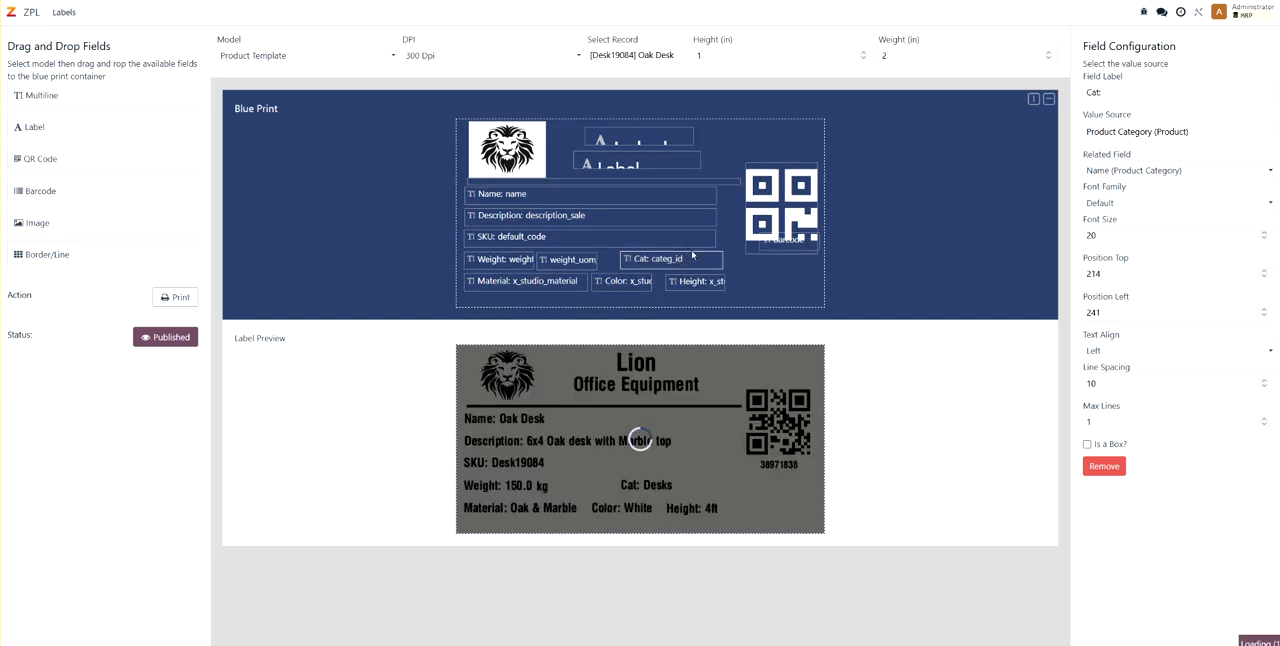